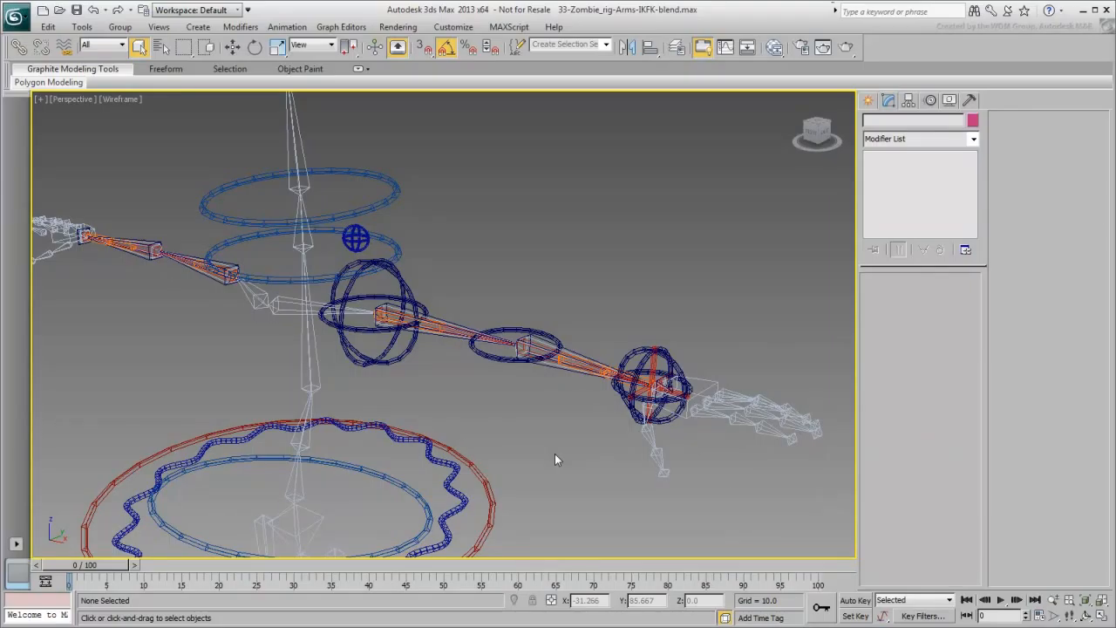
Isolate the left arm: the clavicle bone with its whole hierarchy, the small spherical control above the shoulder, and the wrist controls
left_click(285, 310)
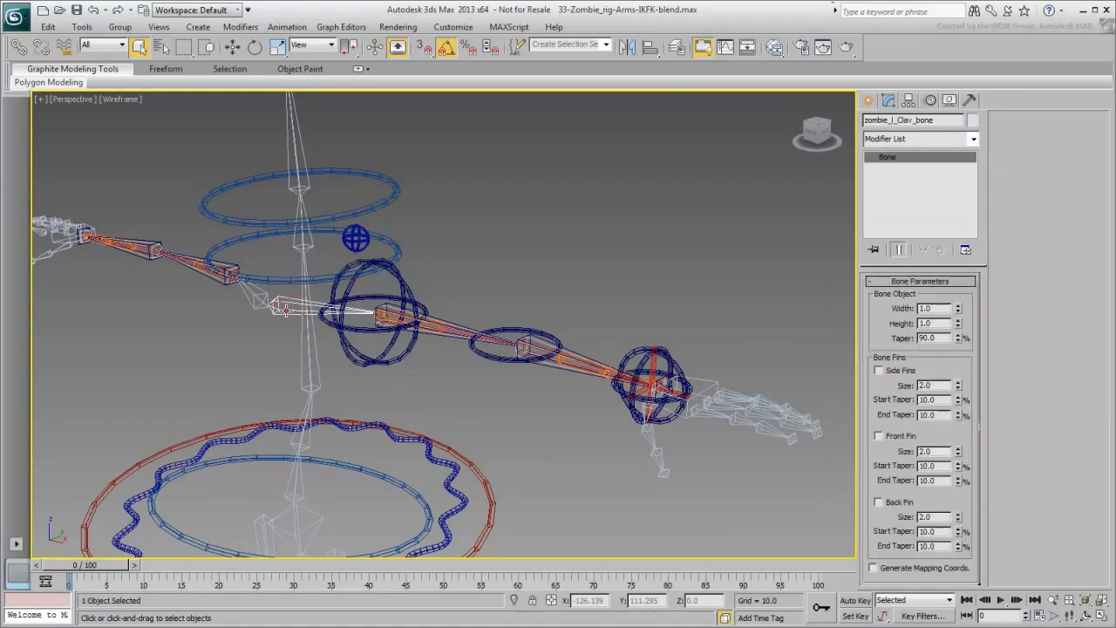
double_click(285, 309)
key("ctrl")
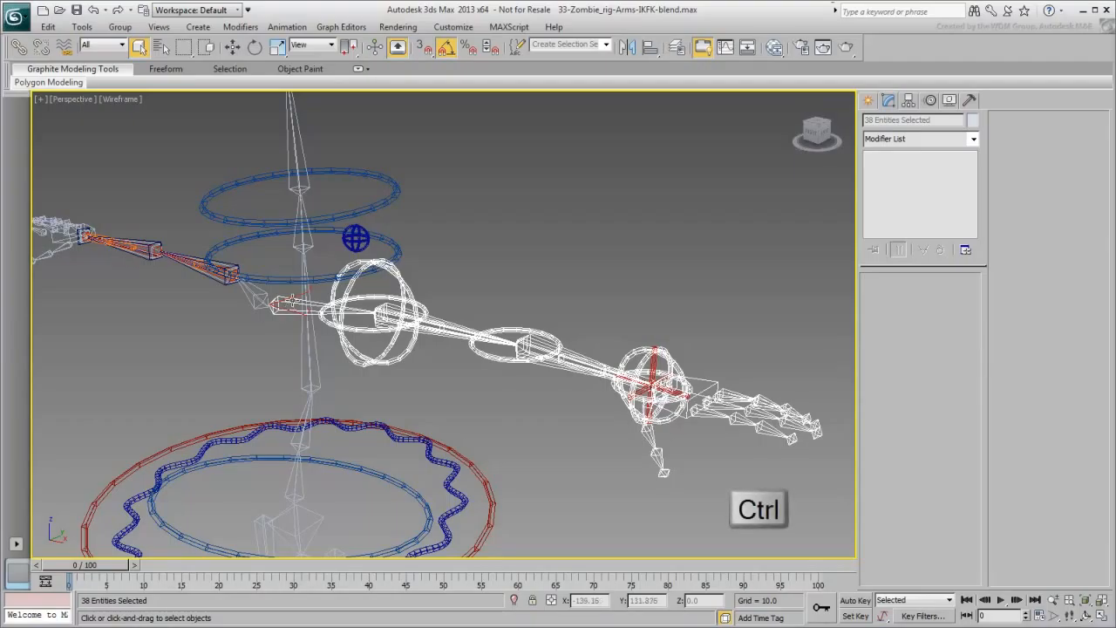
left_click(356, 239, "ctrl")
left_click_drag(728, 275, 625, 458, "ctrl")
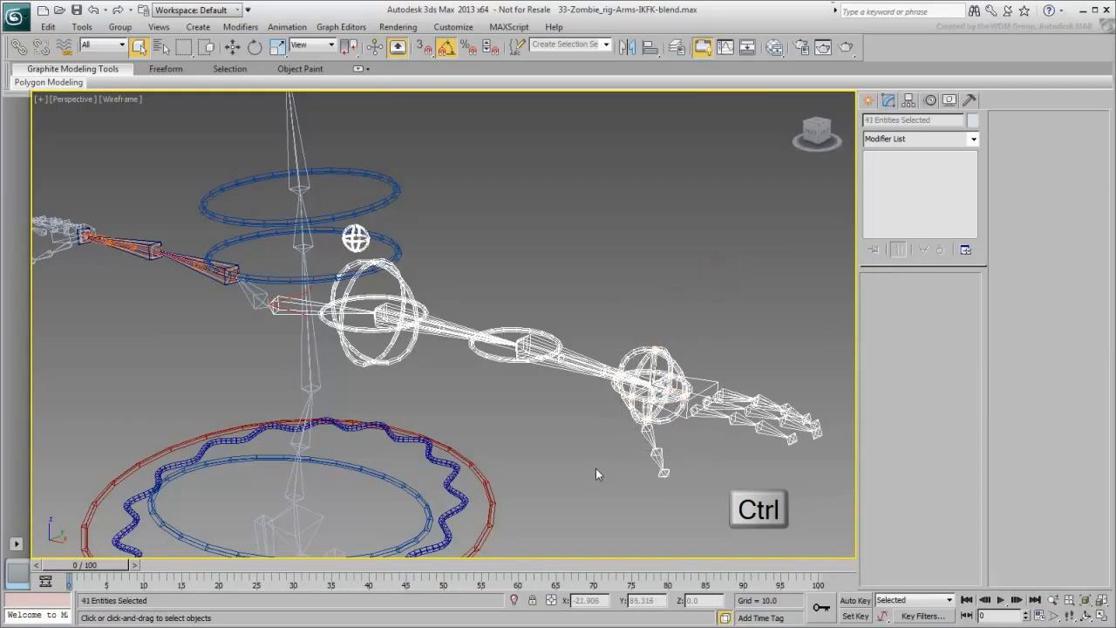
right_click(547, 423)
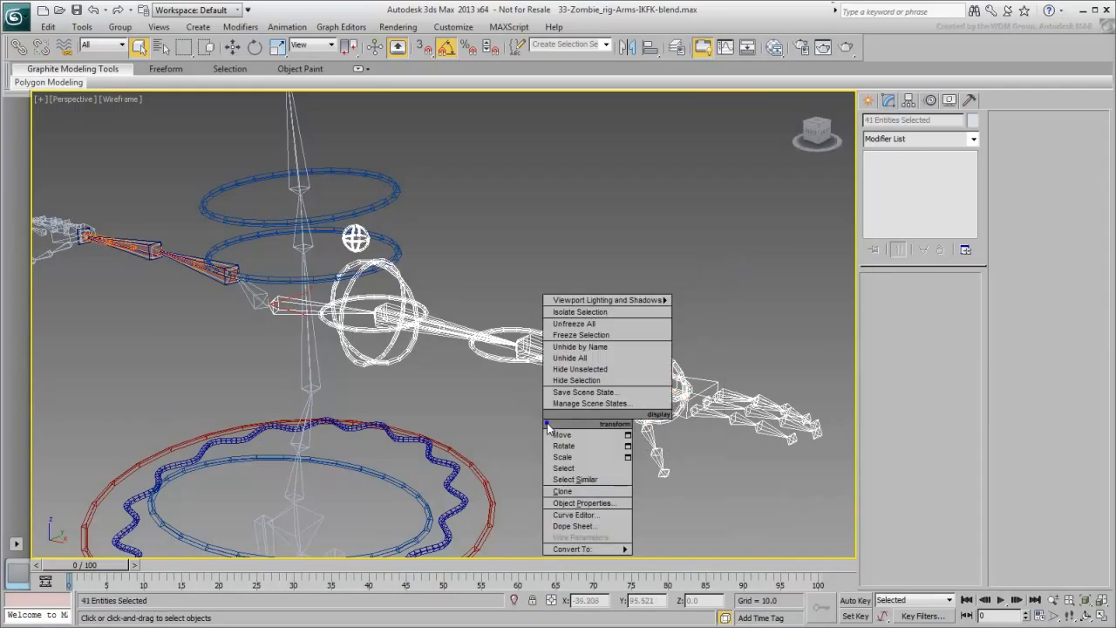
left_click(590, 314)
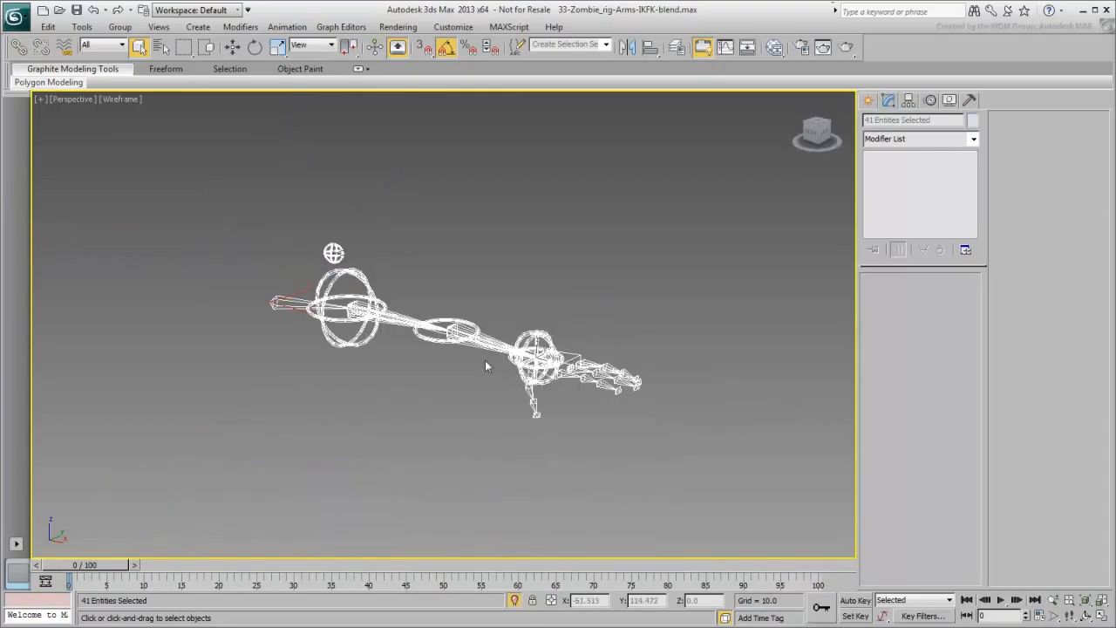
scroll(453, 352, "up", 4)
middle_click_drag(453, 352, 430, 396)
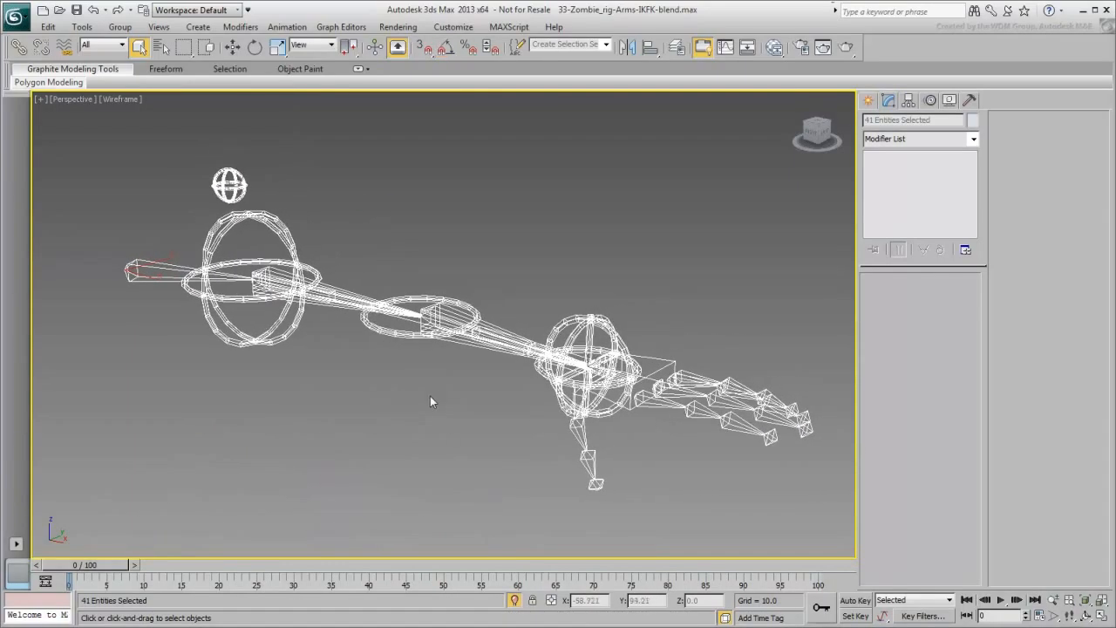
Pose the FK arm upward and move the IK hand control down and away, showing the separated bone chains shaded
left_click(431, 396)
left_click_drag(343, 218, 266, 232)
left_click(255, 47)
left_click(319, 45)
left_click(301, 87)
left_click(583, 322)
right_click(613, 356)
left_click(633, 359)
mouse_move(593, 362)
left_mouse_down()
mouse_move(327, 397)
mouse_move(279, 426)
mouse_move(274, 511)
left_mouse_up()
key("F3")
middle_click_drag(465, 466, 491, 439)
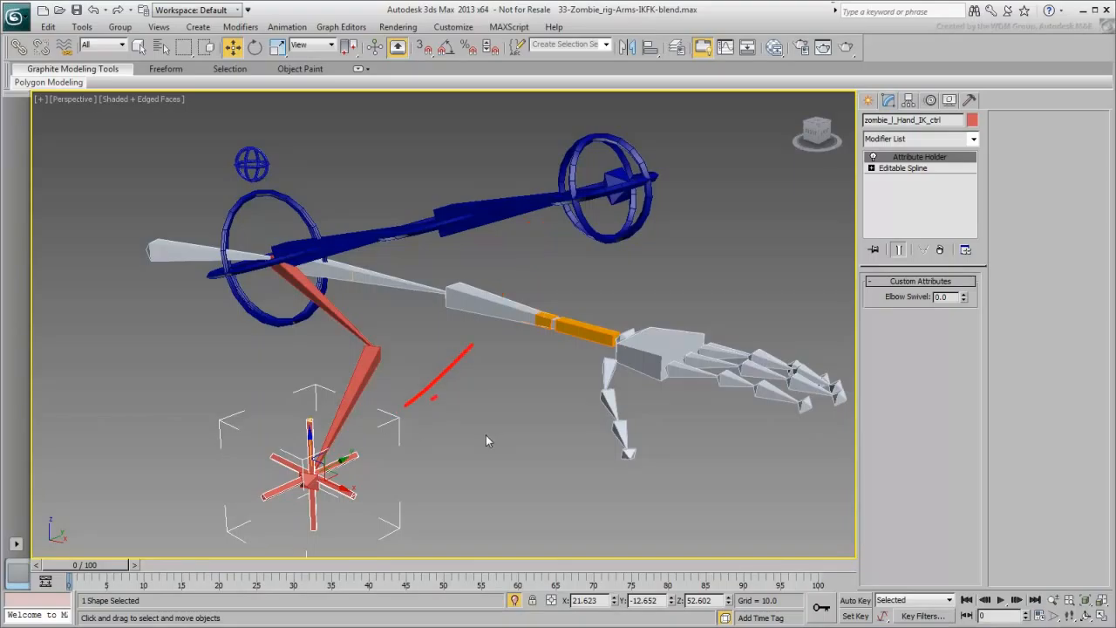
Reset the five IK and FK arm controls with Transform To Zero and return the viewport to wireframe display
left_click_drag(318, 149, 234, 201, "ctrl")
left_click(614, 156, "ctrl")
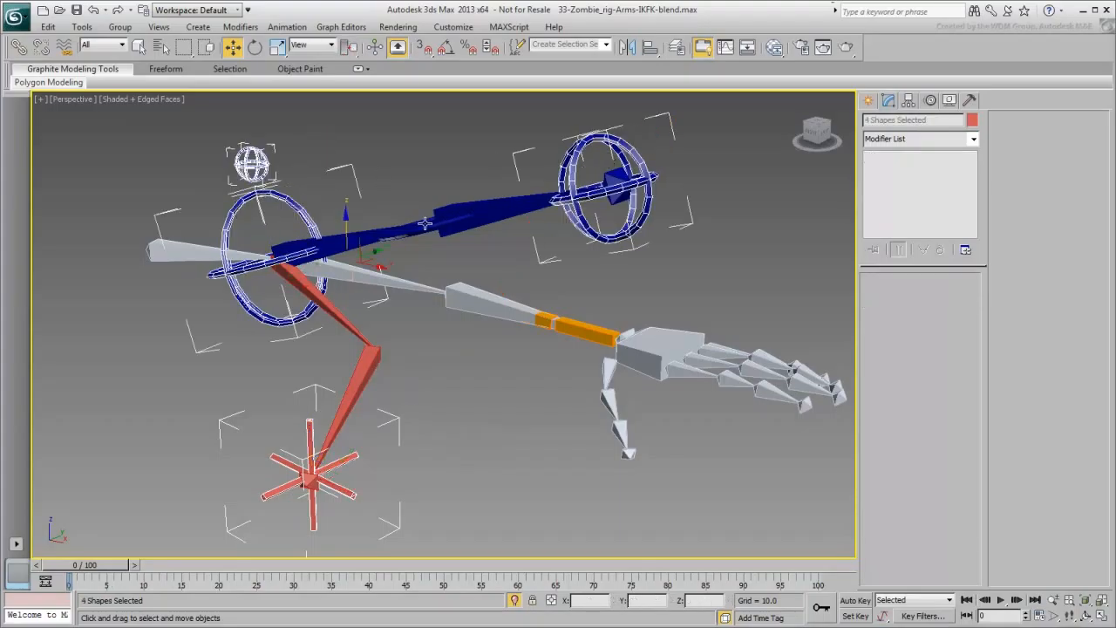
left_click(424, 230, "ctrl")
right_click(413, 345)
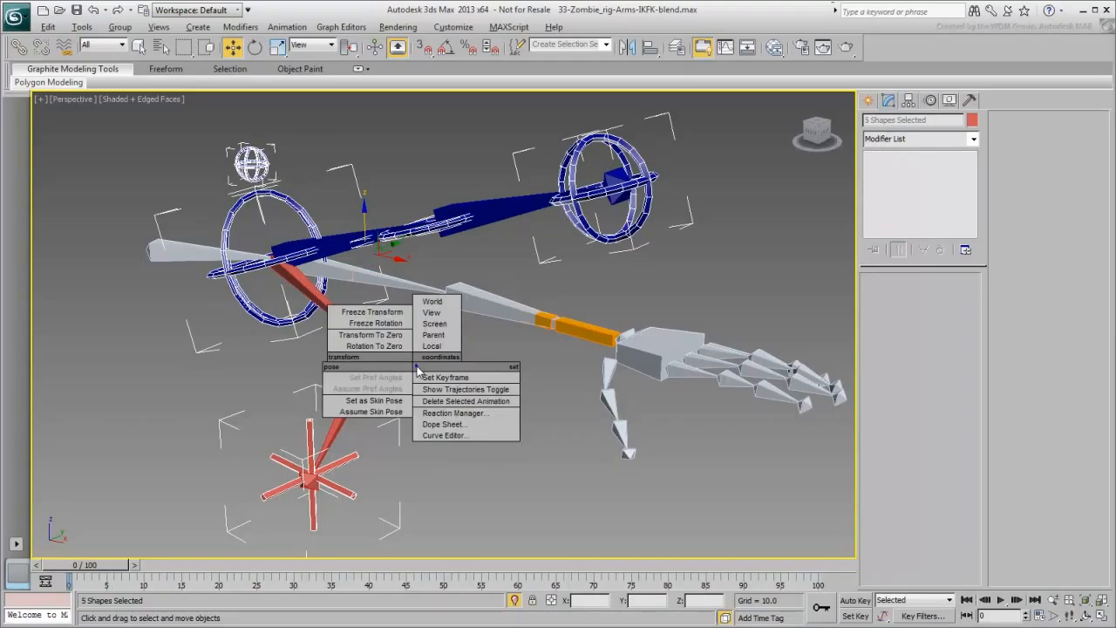
left_click(375, 341)
left_click(444, 402)
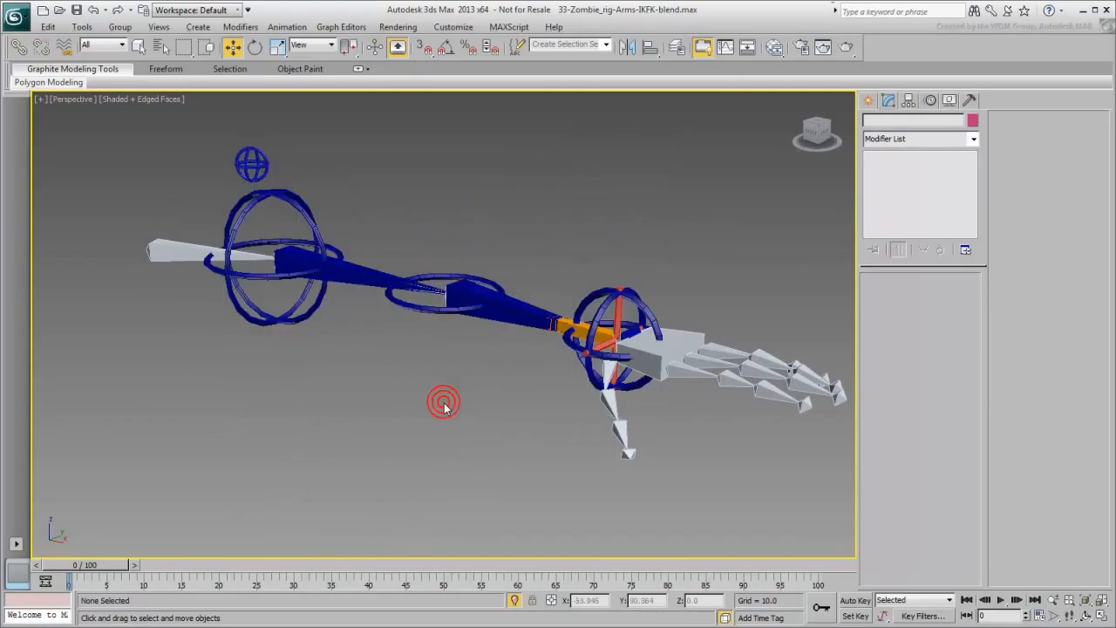
key("F3")
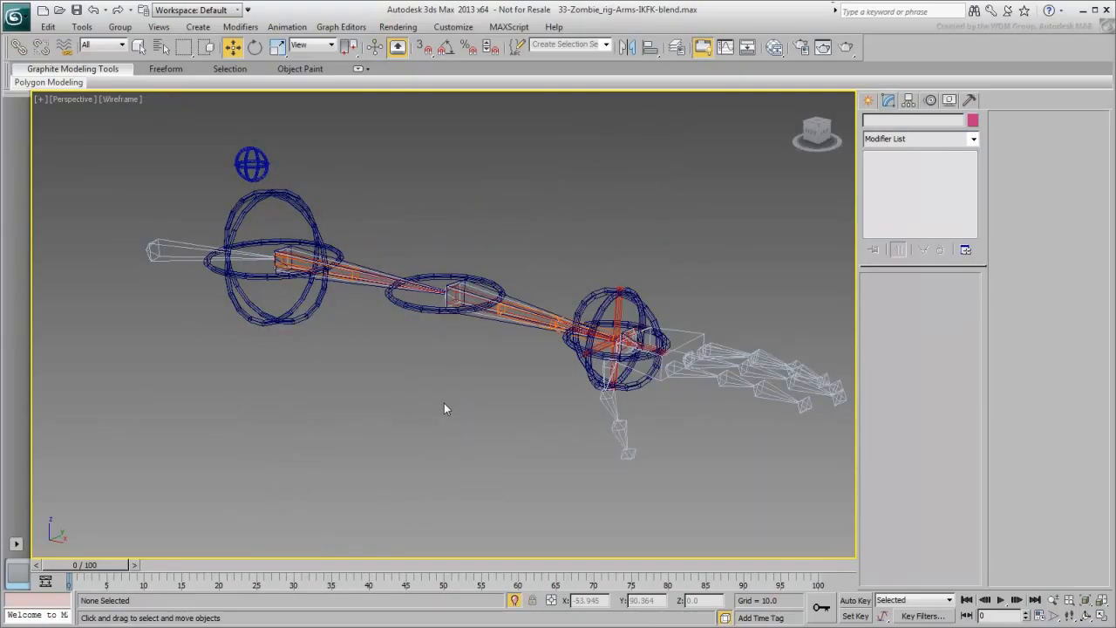
Apply an Orientation Constraint from zombie_l_Wrist_bone to zombie_l_Wrist_IK_bone
middle_click_drag(523, 365, 361, 399)
scroll(443, 389, "up", 6)
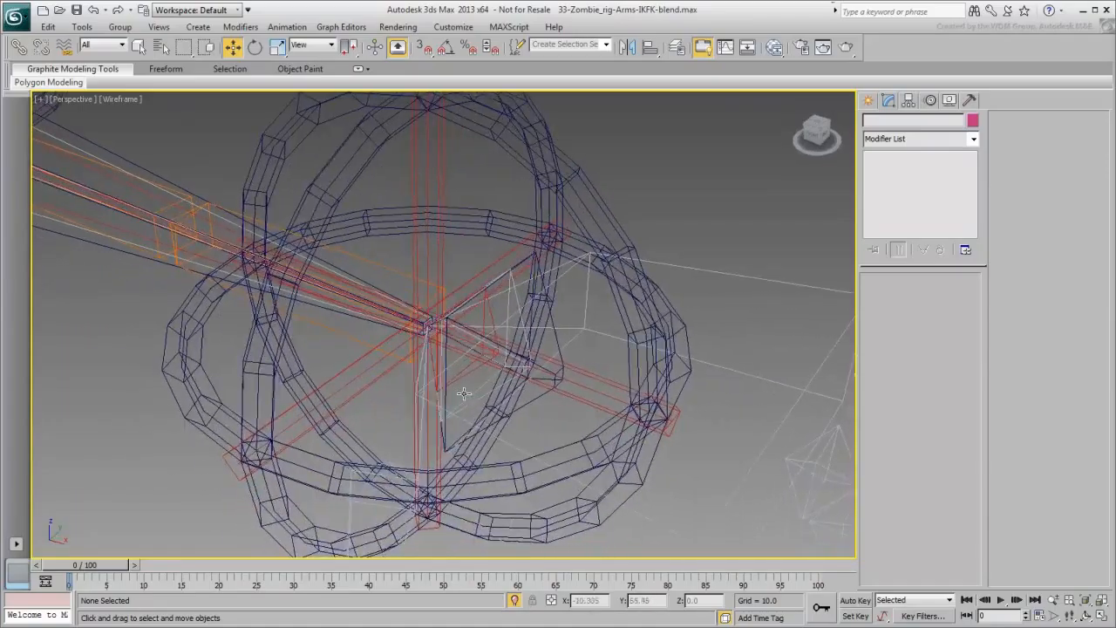
middle_click_drag(464, 394, 424, 395)
left_click(482, 339)
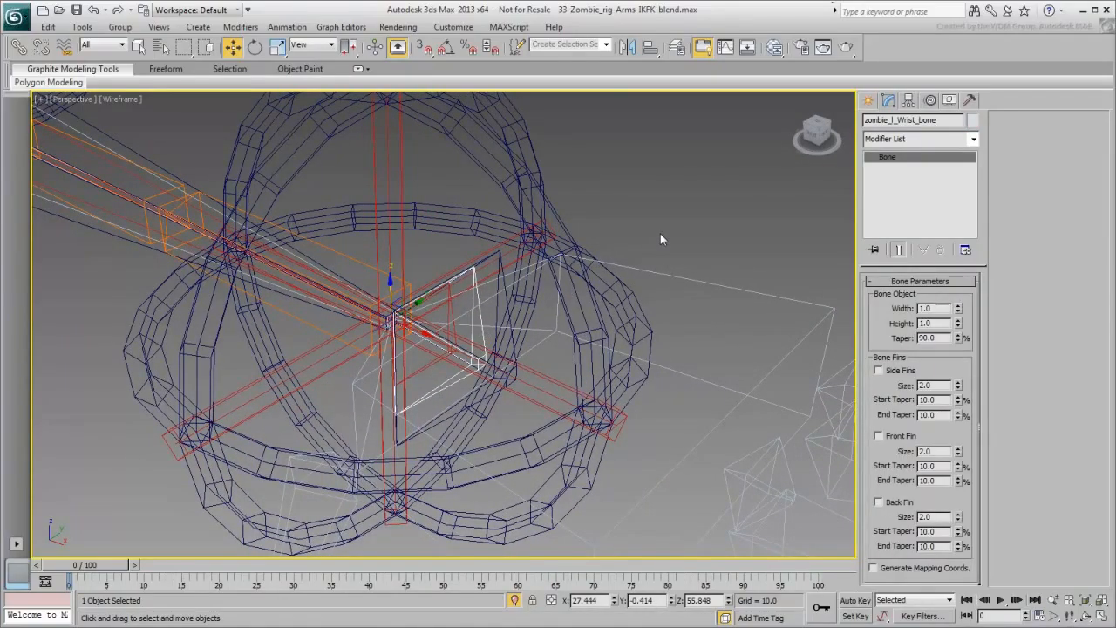
scroll(525, 361, "up", 3)
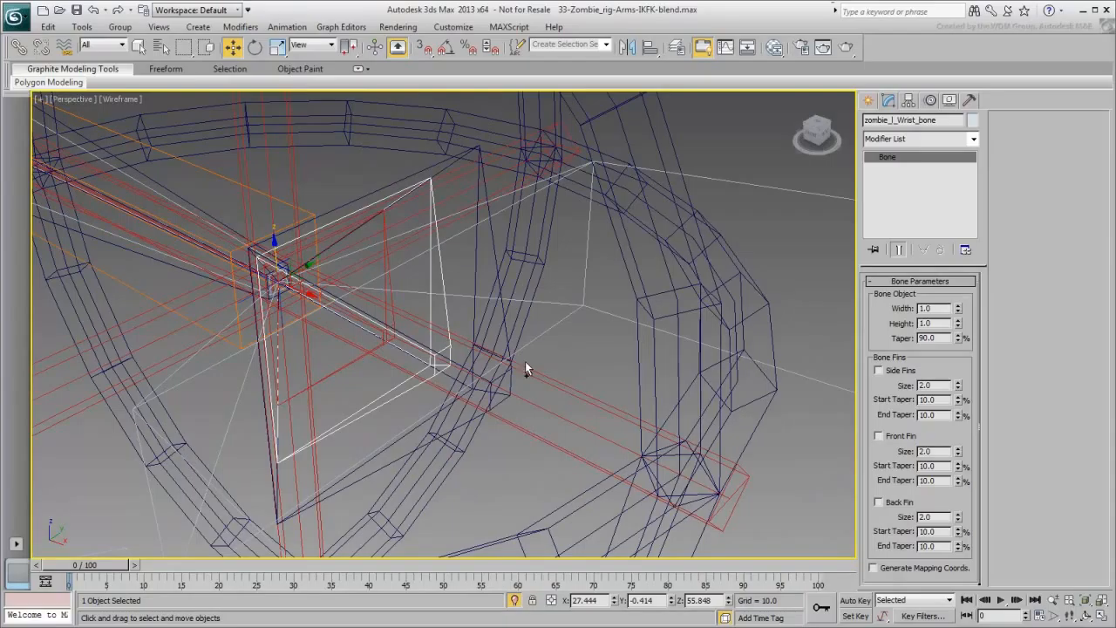
left_click(295, 27)
mouse_move(319, 104)
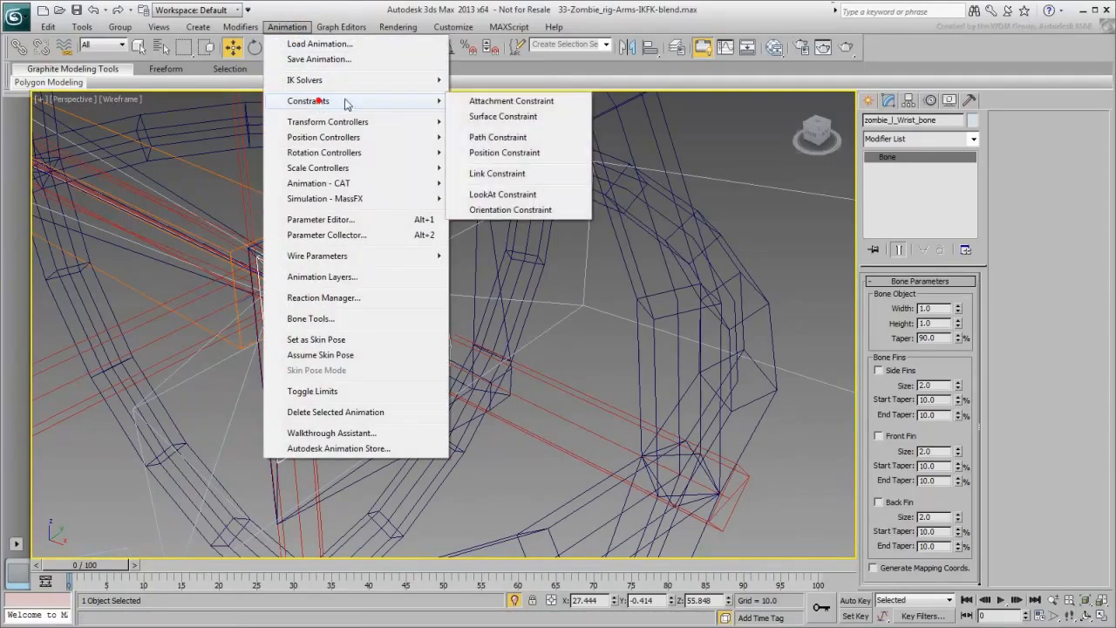
left_click(490, 212)
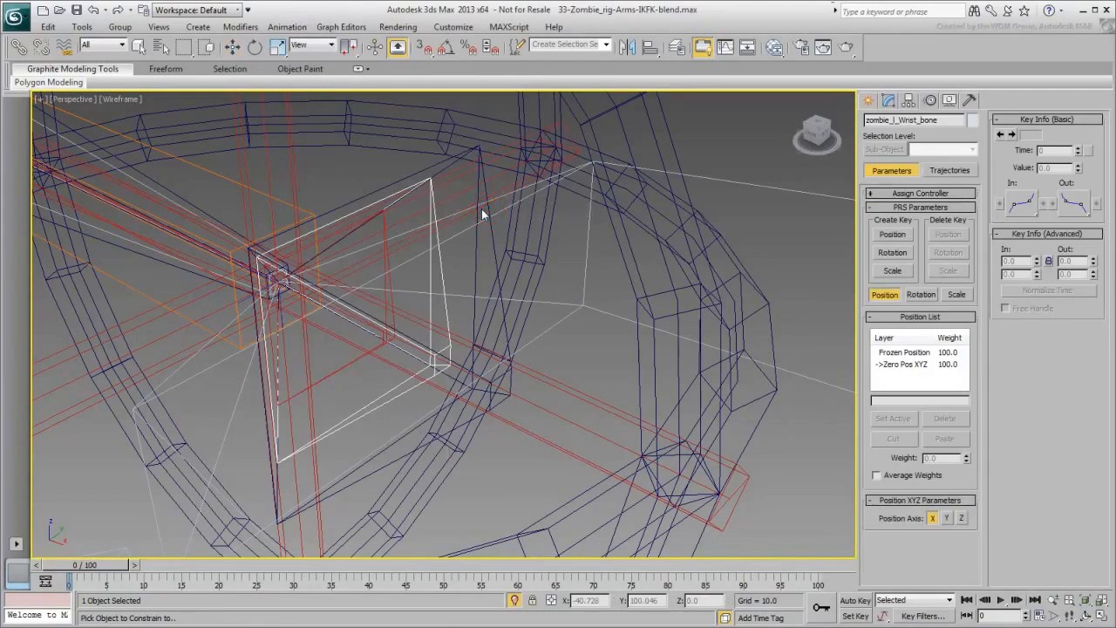
left_click(337, 370)
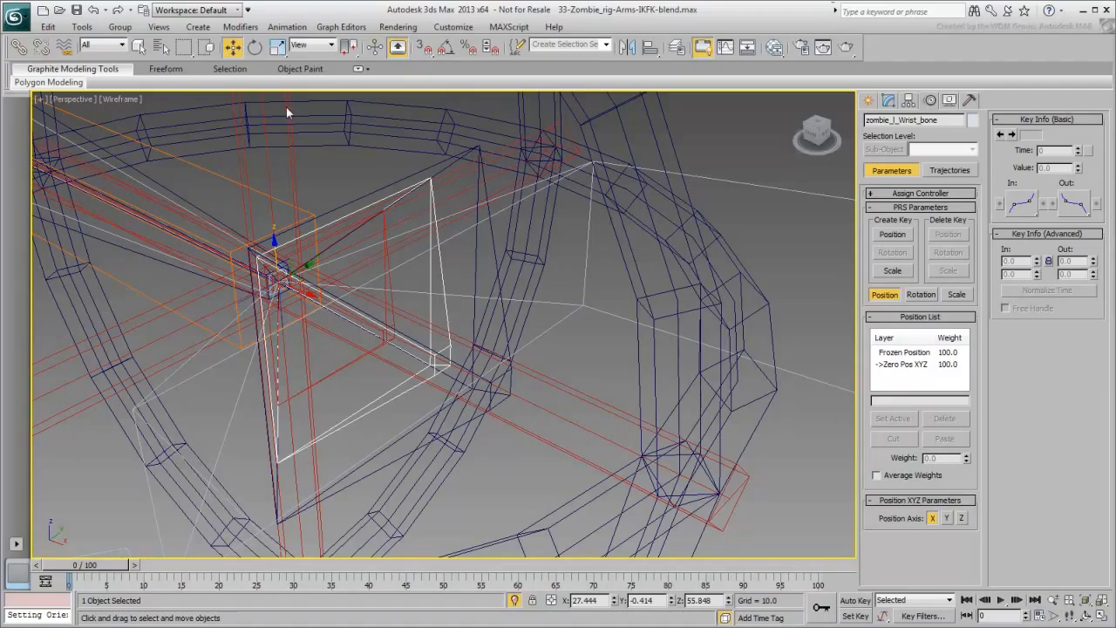
Apply a second Orientation Constraint from the left wrist bone to zombie_l_Wrist_FK_bone and show its rotation constraint targets
left_click(287, 27)
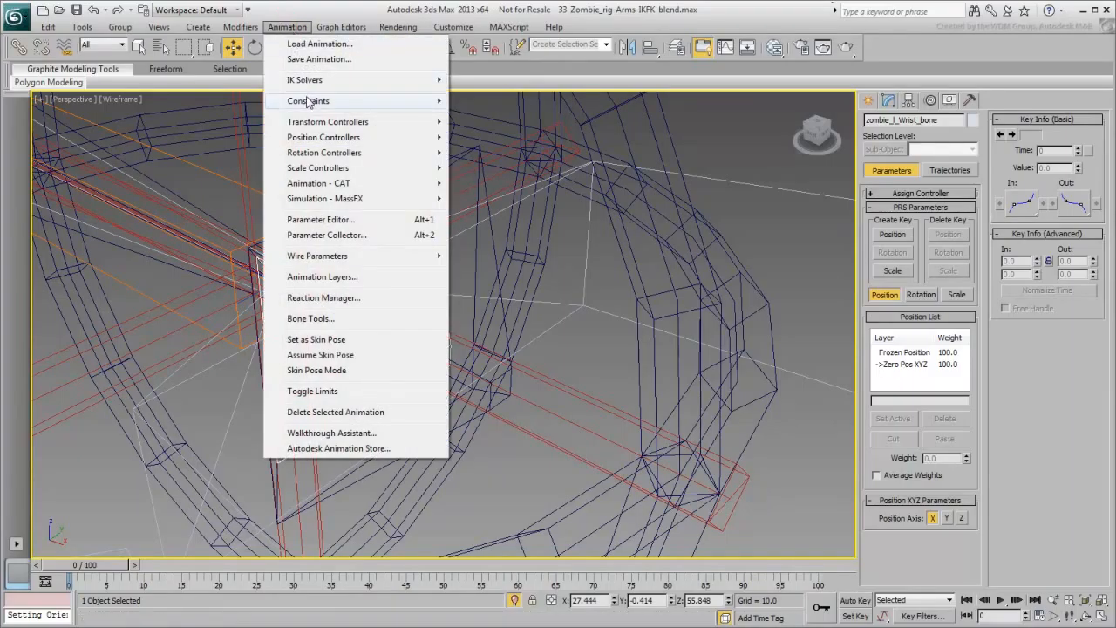
mouse_move(311, 101)
left_click(492, 210)
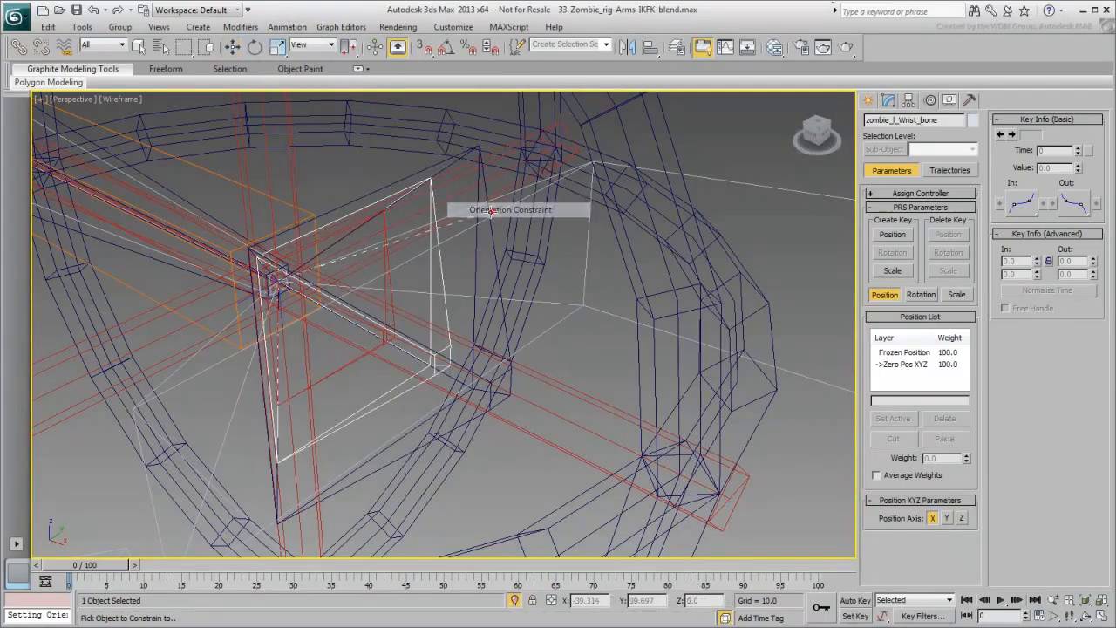
left_click(477, 260)
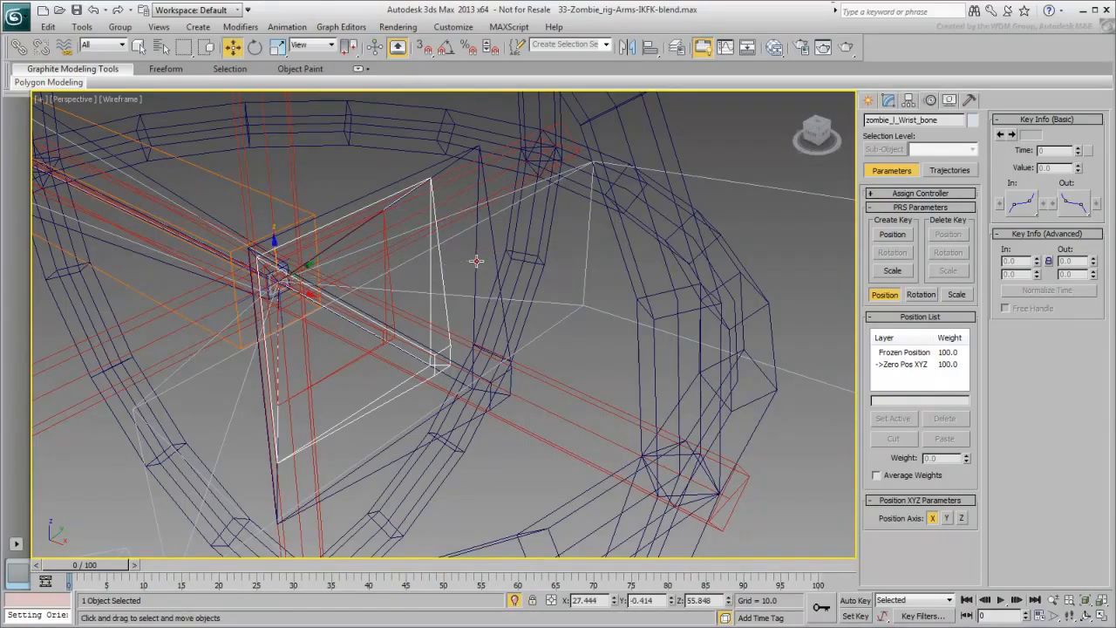
scroll(469, 265, "down", 4)
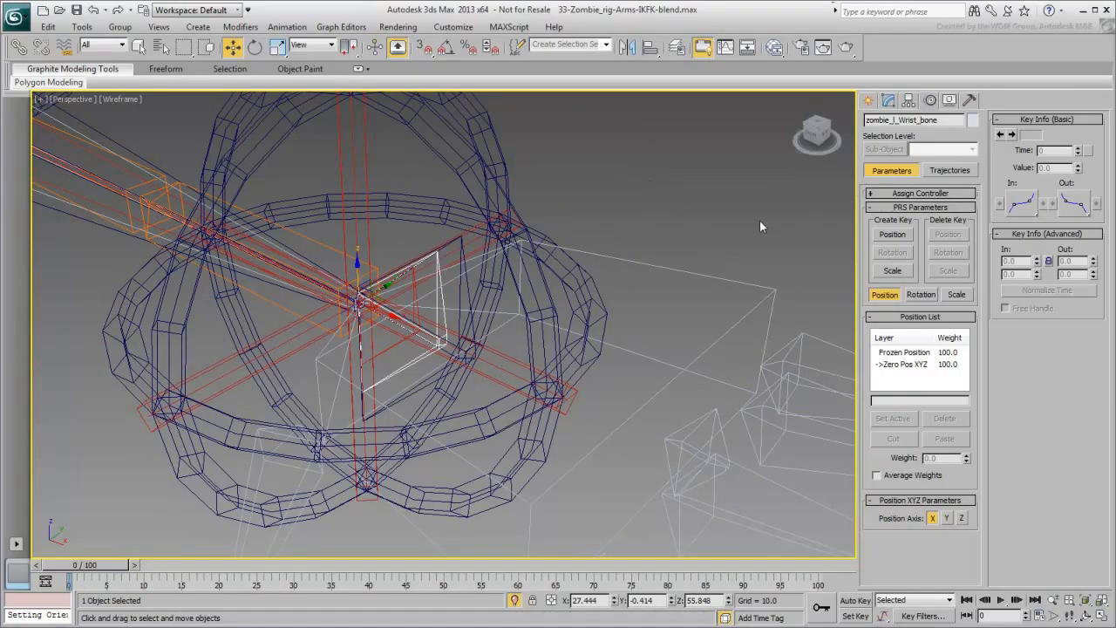
left_click(922, 295)
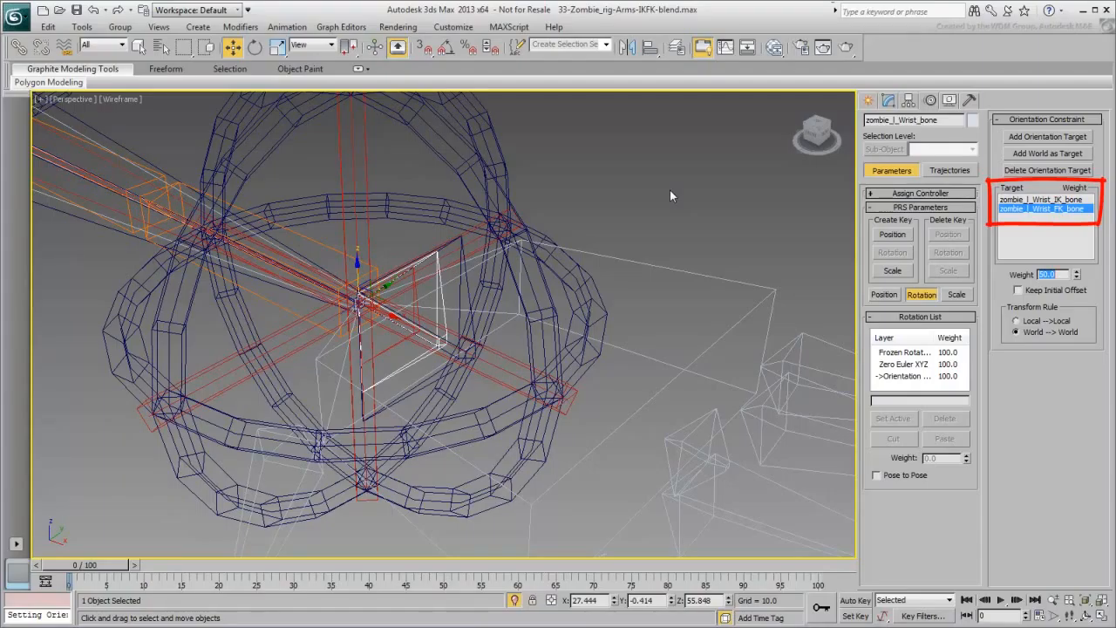
Apply an Orientation Constraint from zombie_l_Forearm_bone to zombie_l_Forearm_IK_bone
scroll(231, 232, "down", 2)
middle_click_drag(230, 233, 347, 301)
scroll(347, 302, "down", 3)
scroll(347, 301, "up", 5)
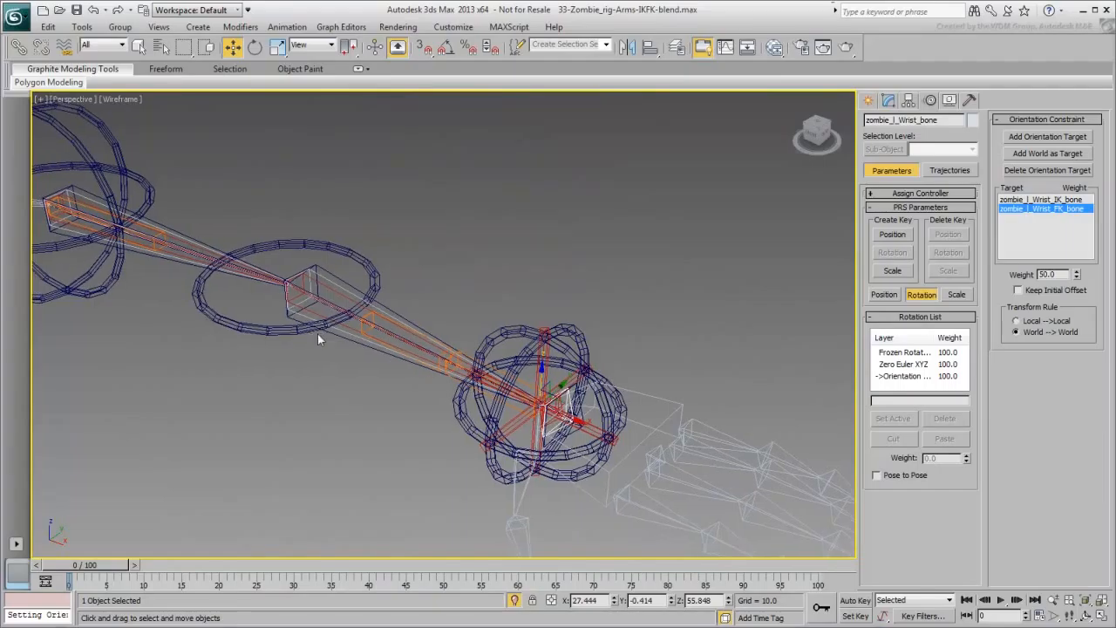
left_click(353, 277)
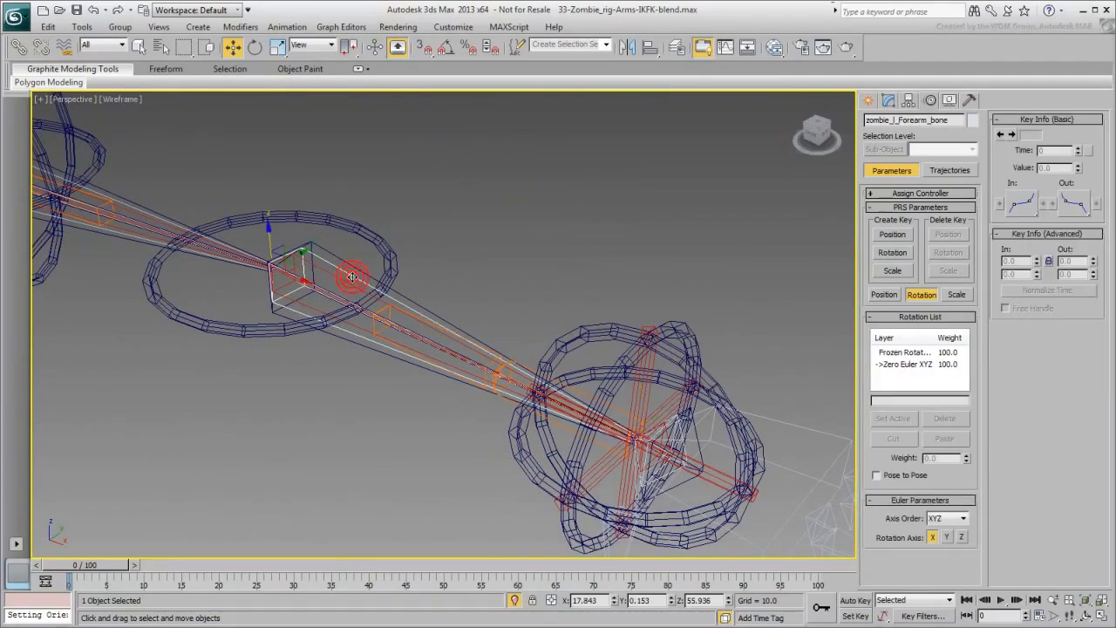
left_click(283, 26)
mouse_move(349, 100)
left_click(493, 211)
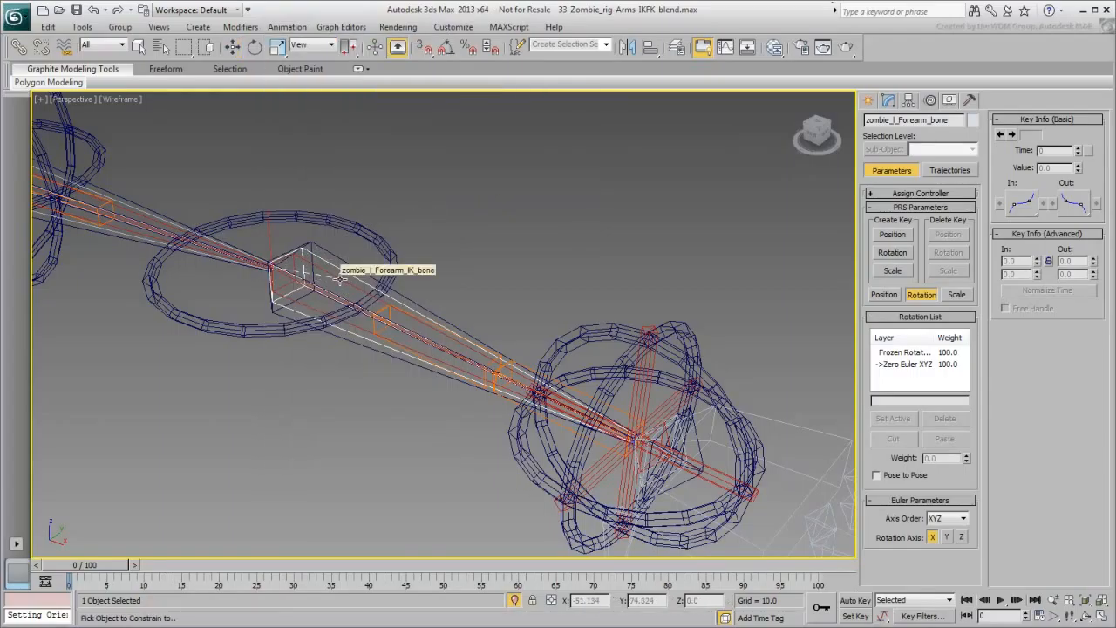
left_click(340, 276)
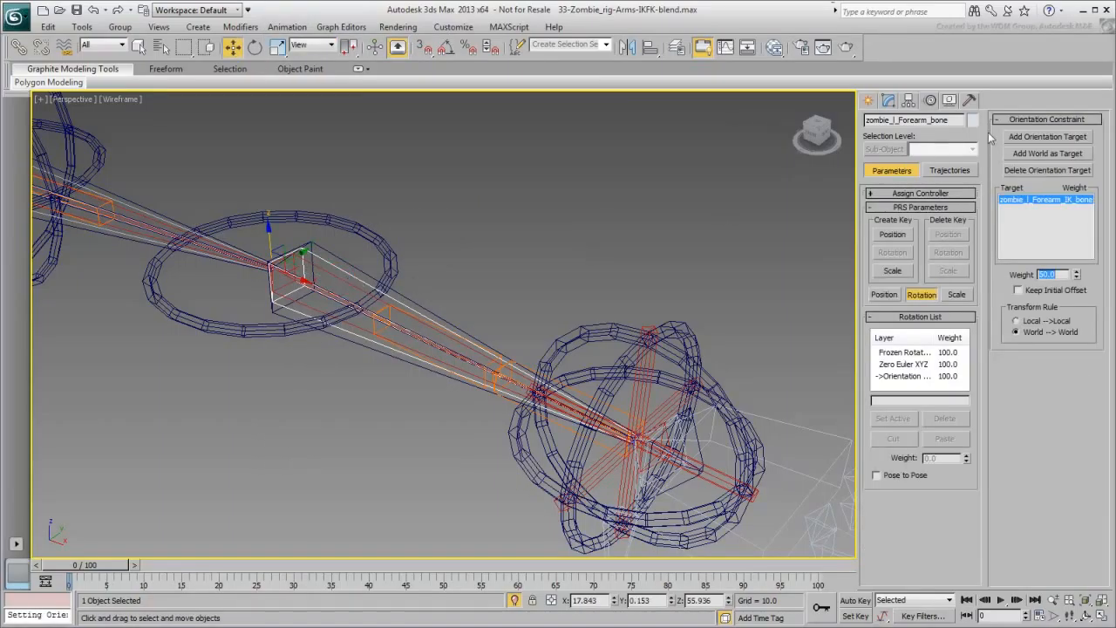
Add zombie_l_Forearm_FK_bone as a second orientation target of the left forearm bone and end target picking
left_click(1049, 137)
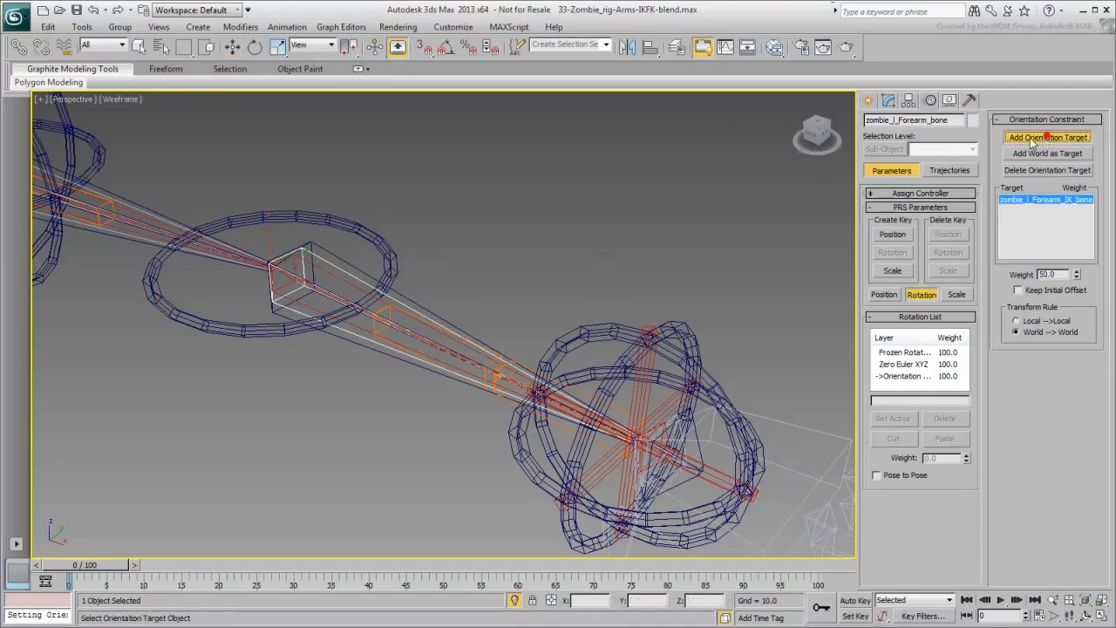
left_click(399, 292)
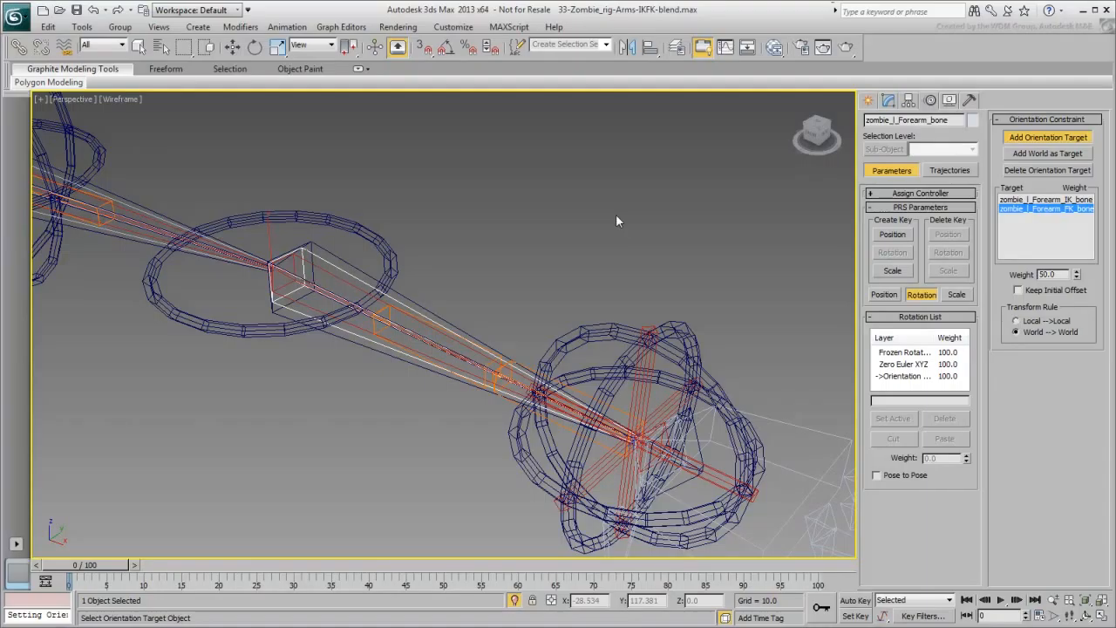
left_click(1048, 139)
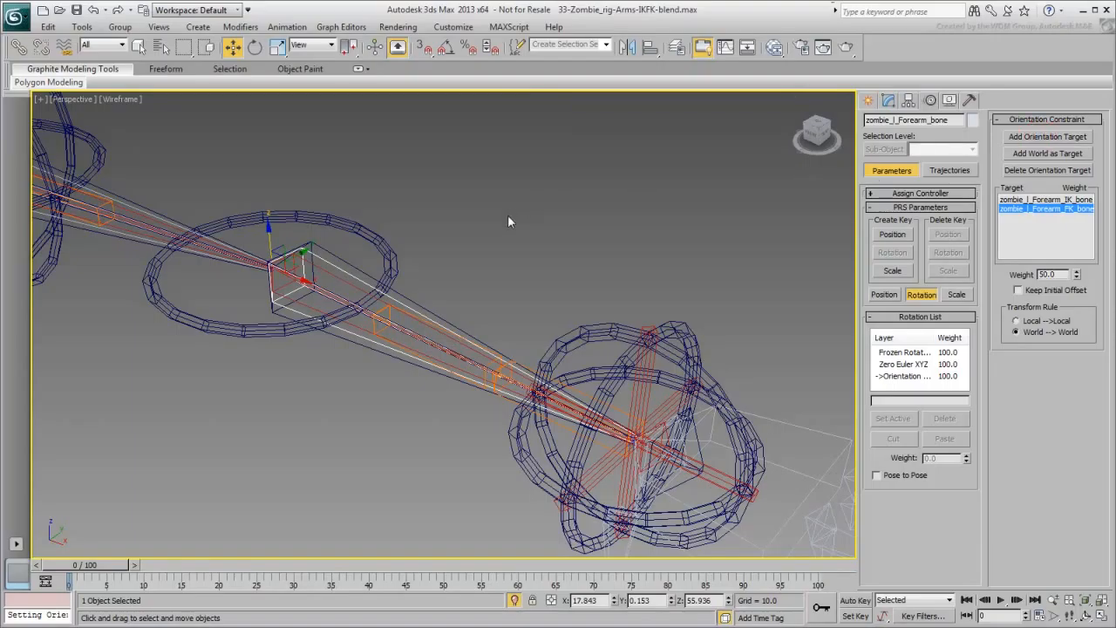
Apply an Orientation Constraint from zombie_l_Shoulder_bone to zombie_l_Shoulder_IK_bone
middle_click_drag(426, 193, 704, 298)
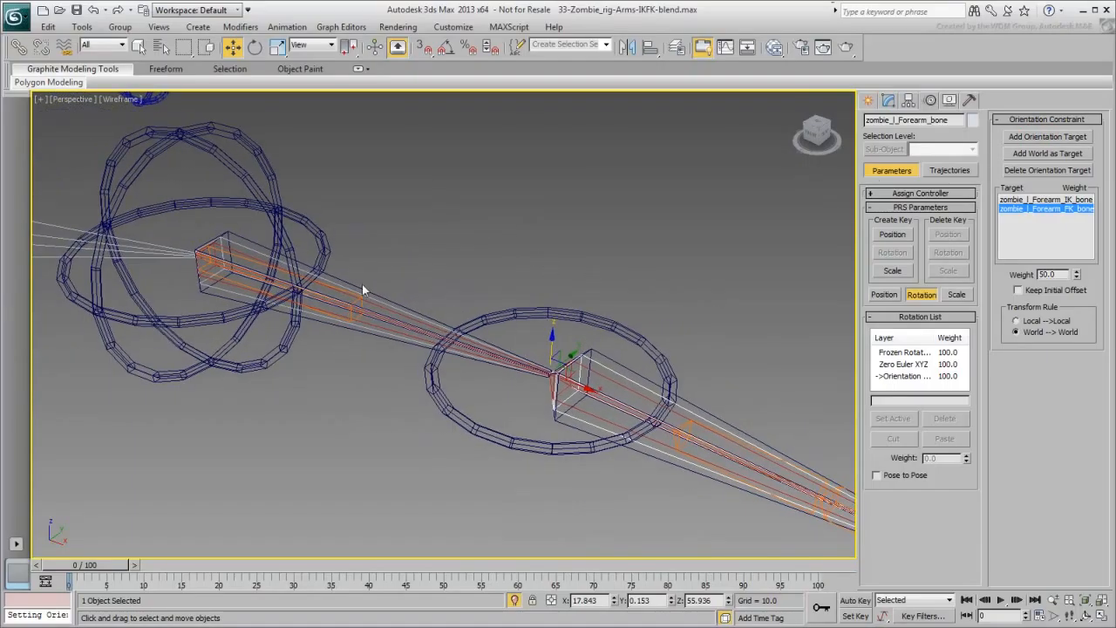
left_click(327, 280)
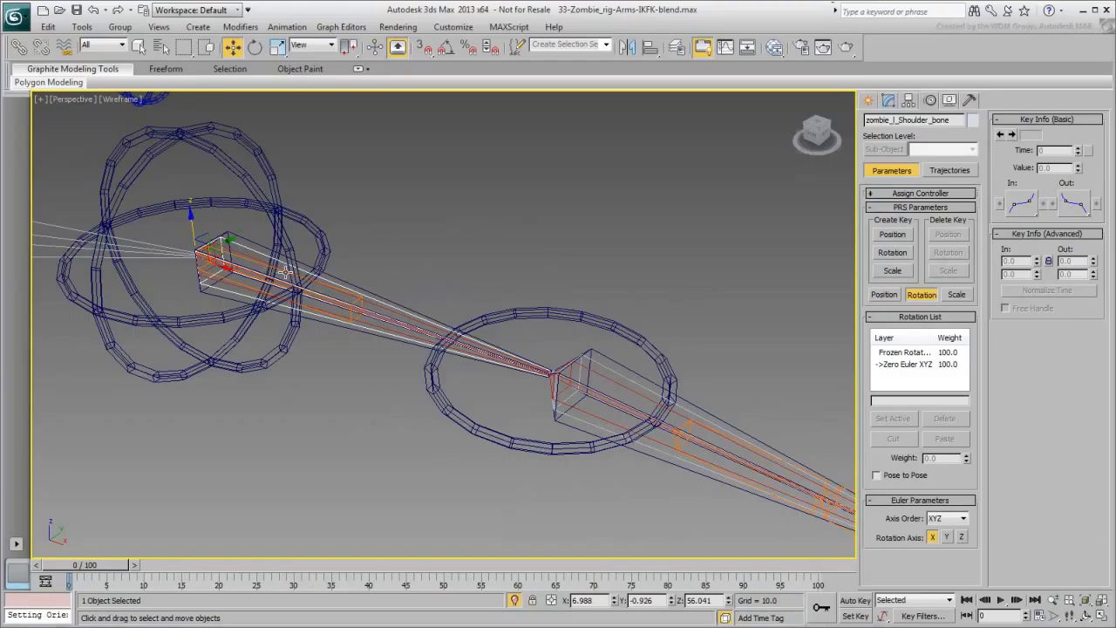
scroll(288, 267, "up", 5)
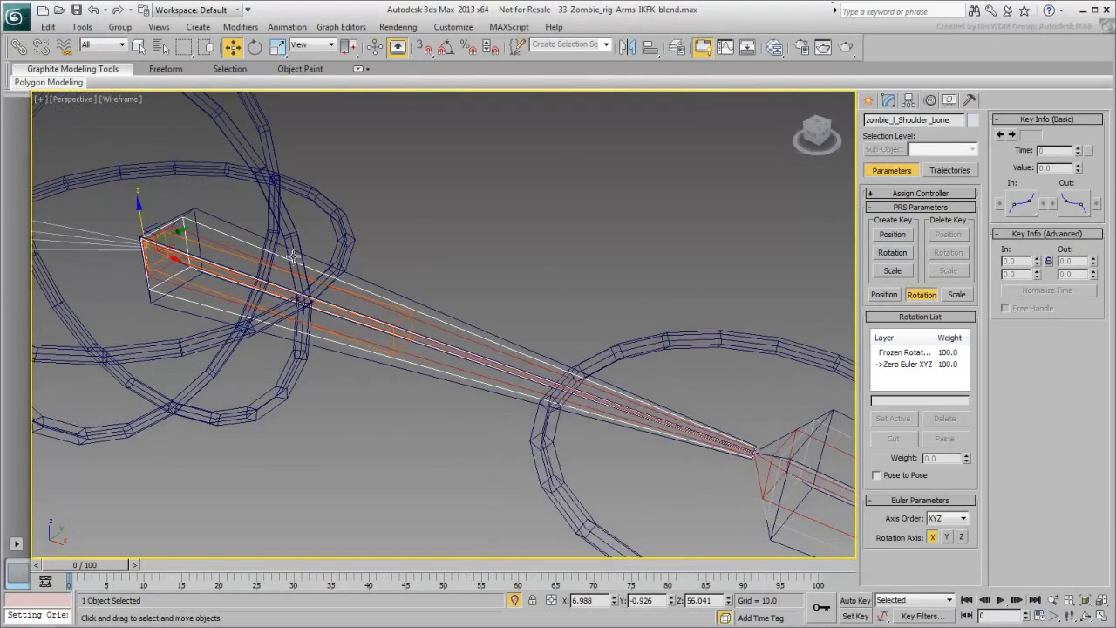
left_click(287, 27)
mouse_move(311, 103)
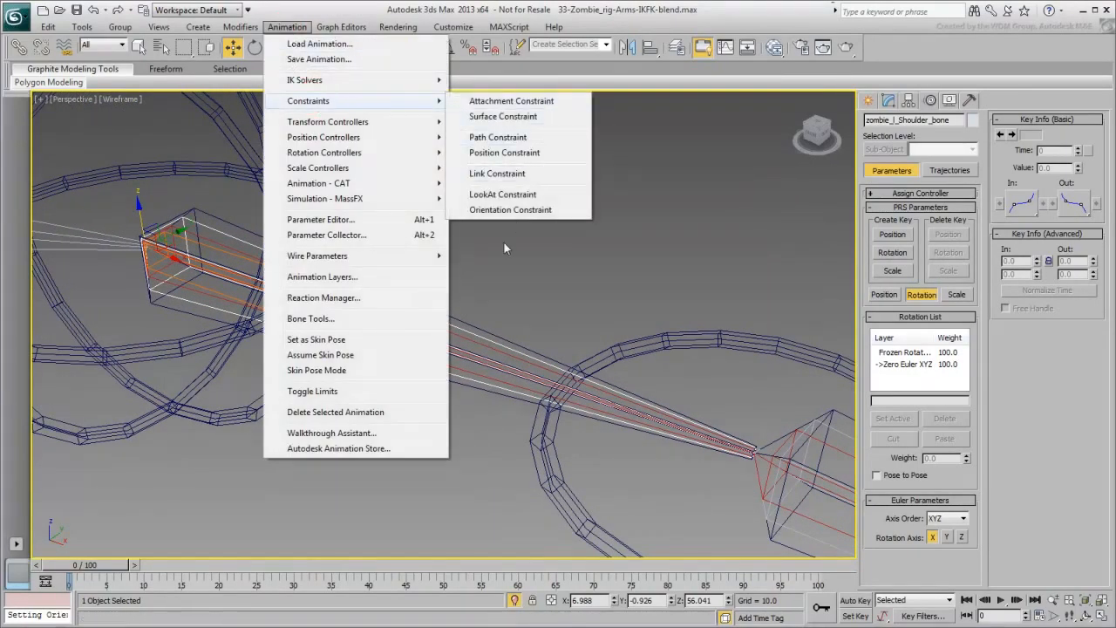
left_click(510, 209)
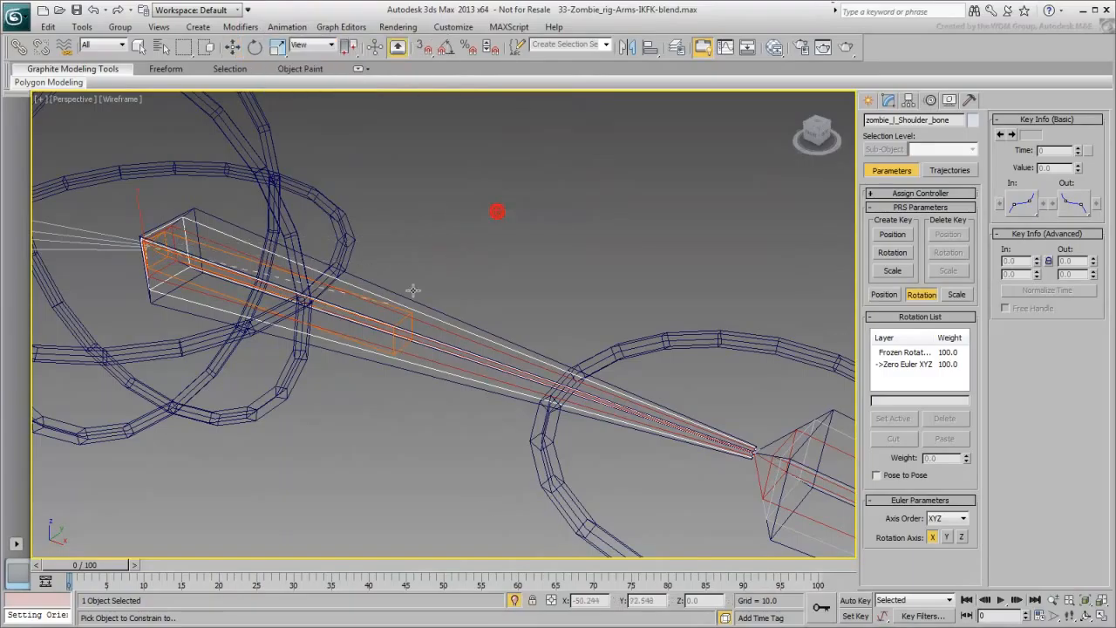
left_click(443, 330)
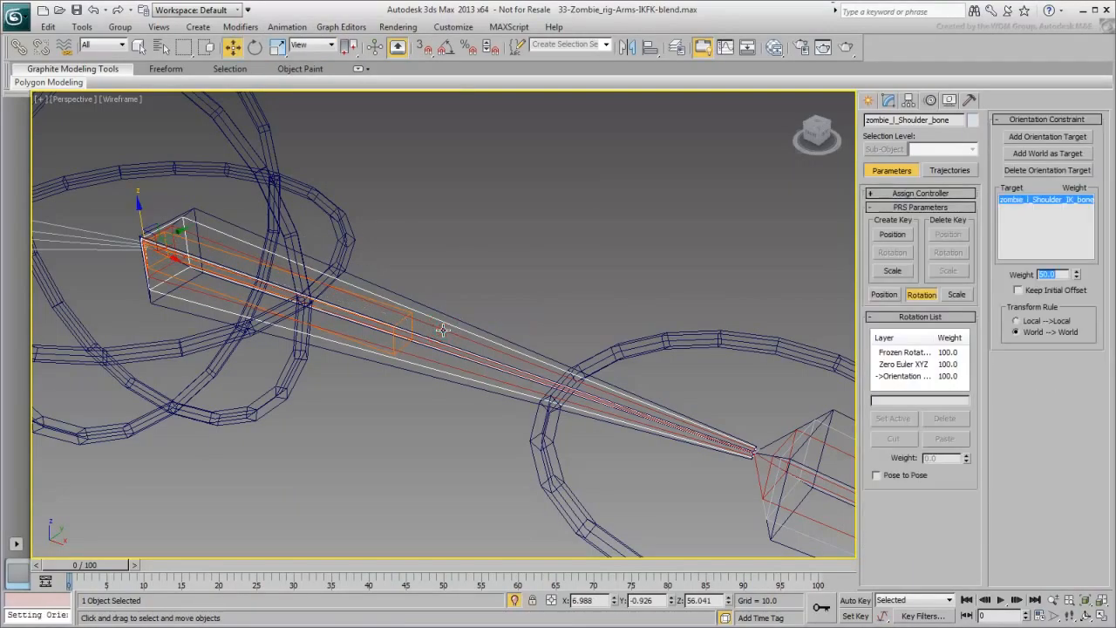
Add zombie_l_Shoulder_FK_bone as a second orientation target of the left shoulder bone and return the viewport to shaded display
left_click(1065, 137)
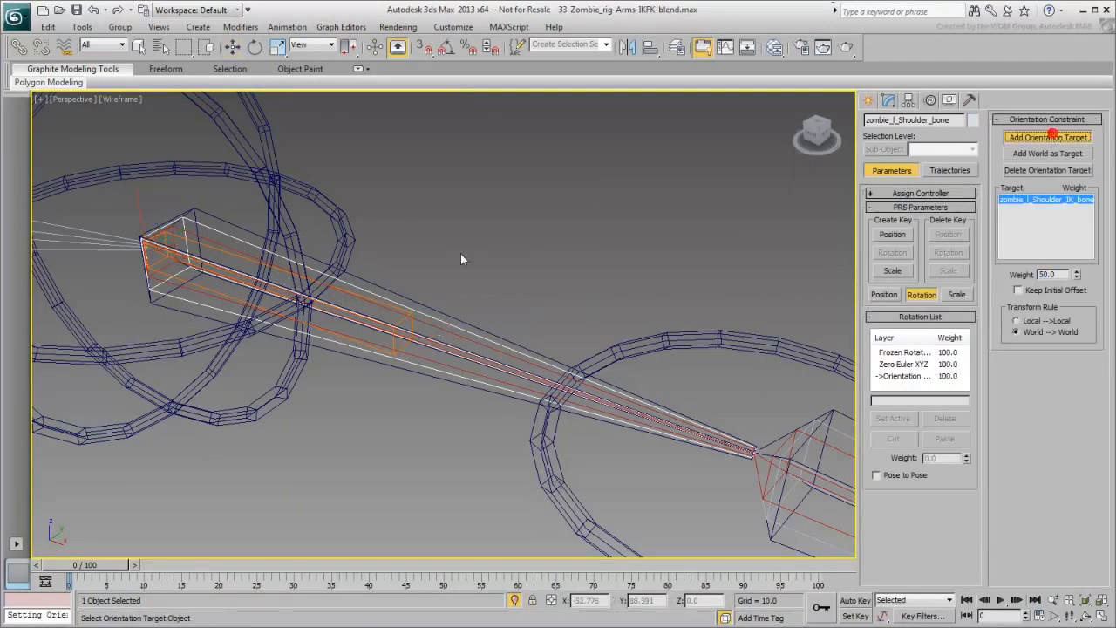
left_click(430, 307)
left_click(1056, 137)
scroll(527, 240, "down", 6)
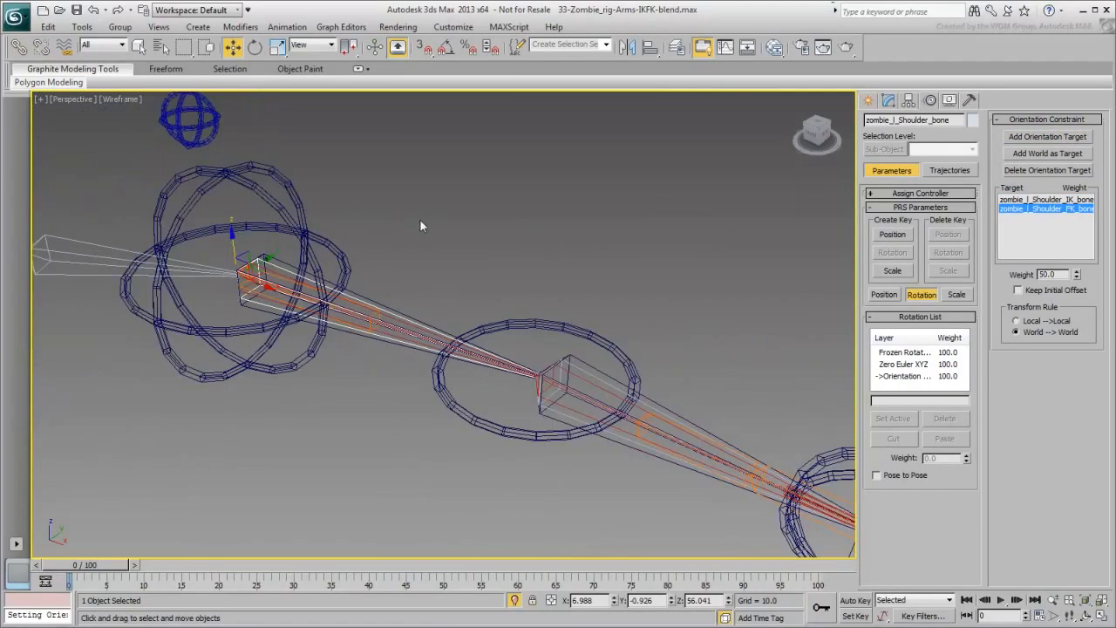
key("F3")
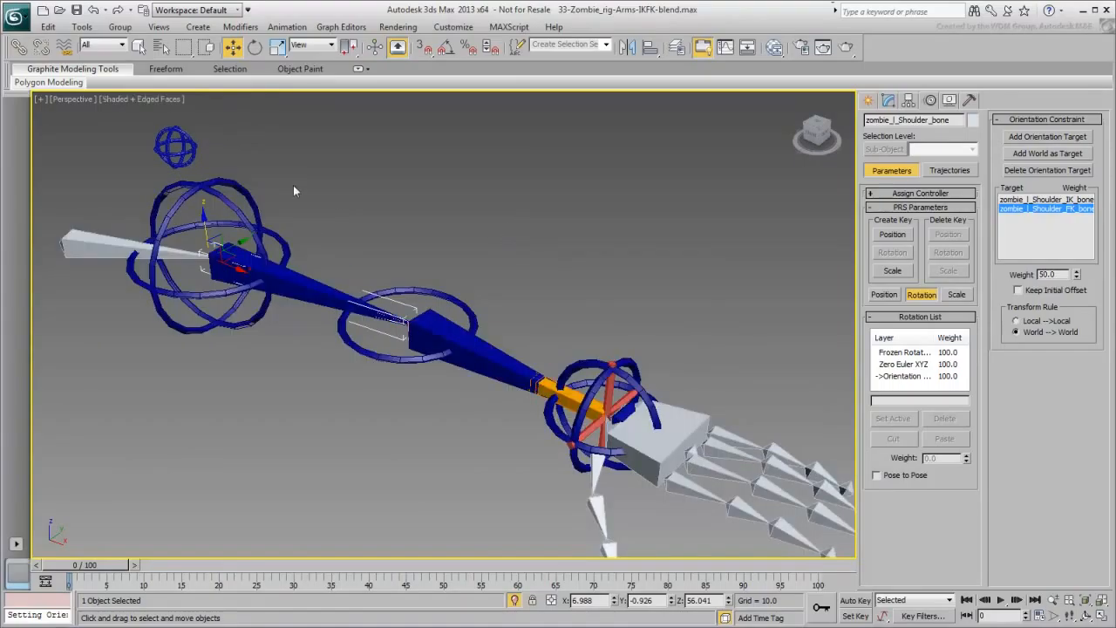
Rotate the left shoulder FK control so that the FK arm swings upward
left_click(283, 262)
scroll(338, 233, "down", 2)
right_click(339, 233)
left_click(429, 255)
left_click_drag(325, 262, 297, 231)
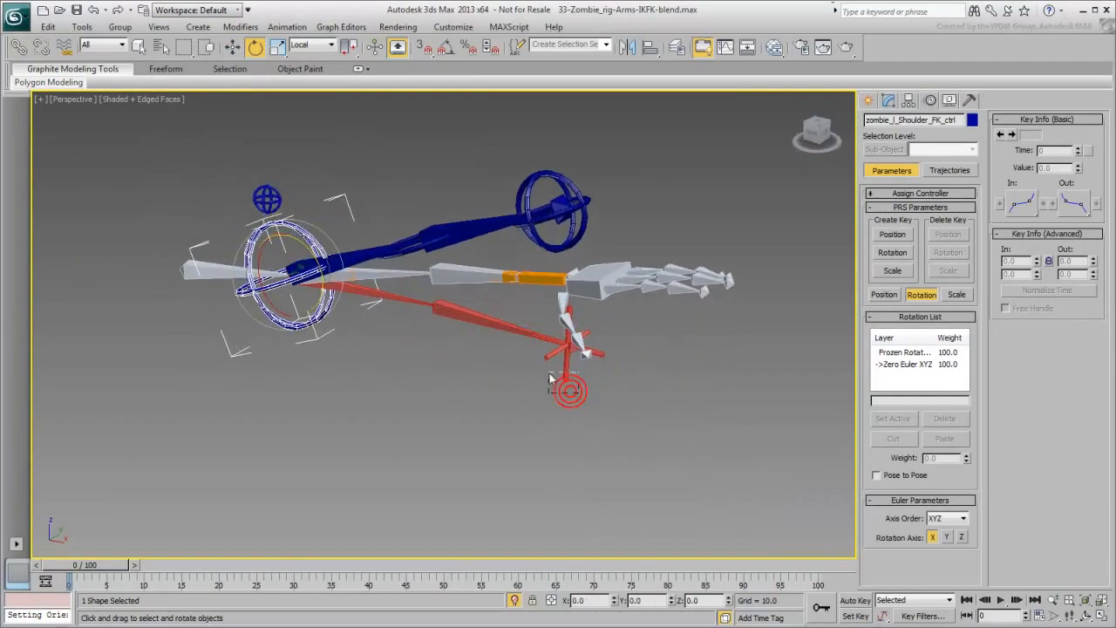
Move the left hand IK control down and in towards the body so that the IK arm bends at the elbow
left_click(552, 375)
right_click(562, 370)
left_click(585, 377)
left_click_drag(570, 359, 333, 444)
middle_click_drag(425, 410, 470, 355, "alt")
left_click_drag(390, 451, 406, 427)
right_click(406, 427)
Rotate the left elbow FK control to pose the FK forearm
left_click(415, 223)
right_click(416, 224)
left_click(431, 251)
left_click_drag(441, 213, 666, 269)
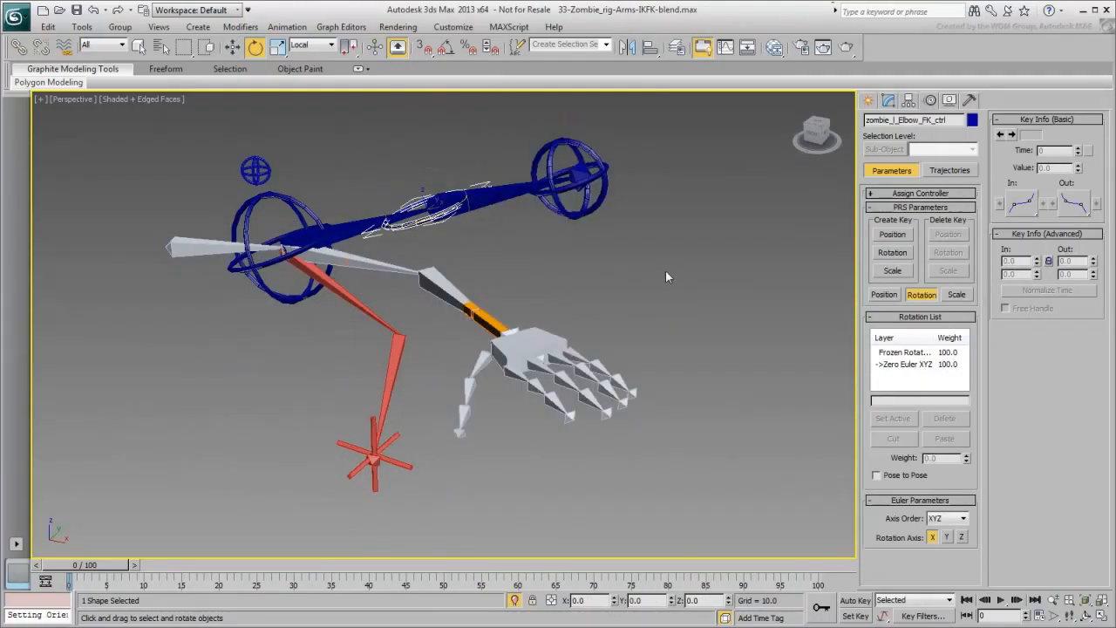
Weight the left shoulder bone fully to IK, with zombie_l_Shoulder_IK_bone at 100 and zombie_l_Shoulder_FK_bone at 0
left_click(389, 276)
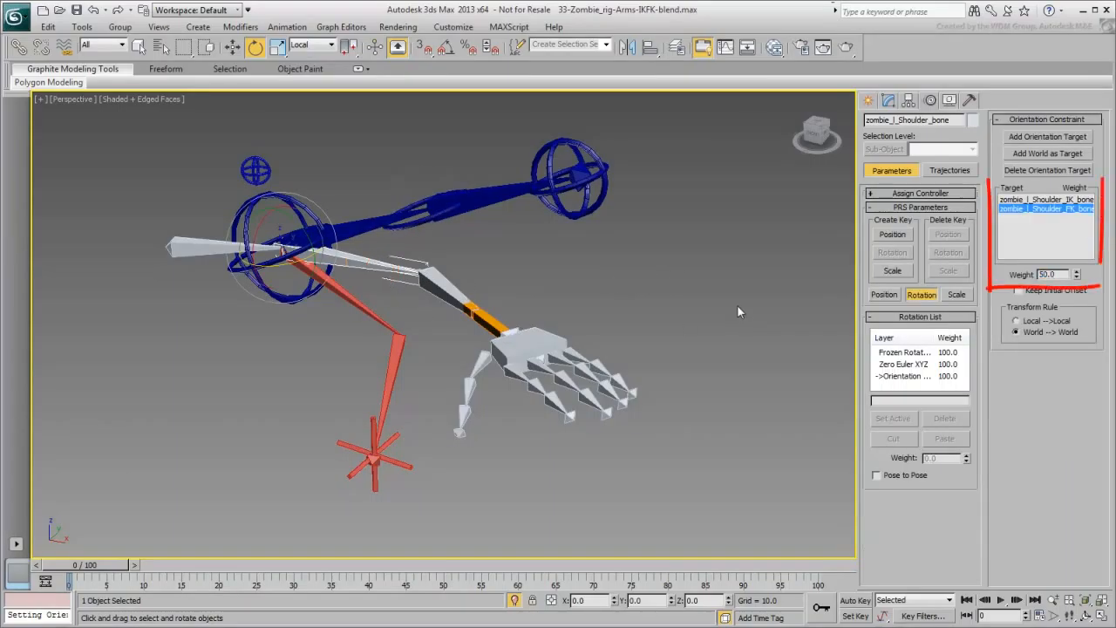
left_click(1049, 199)
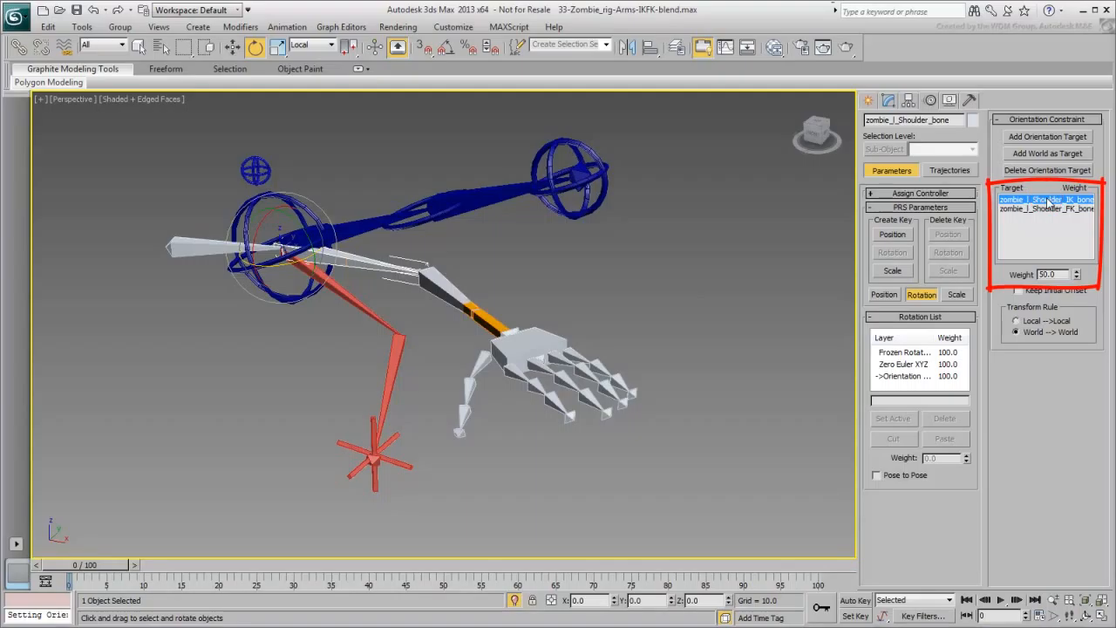
left_click(1043, 210)
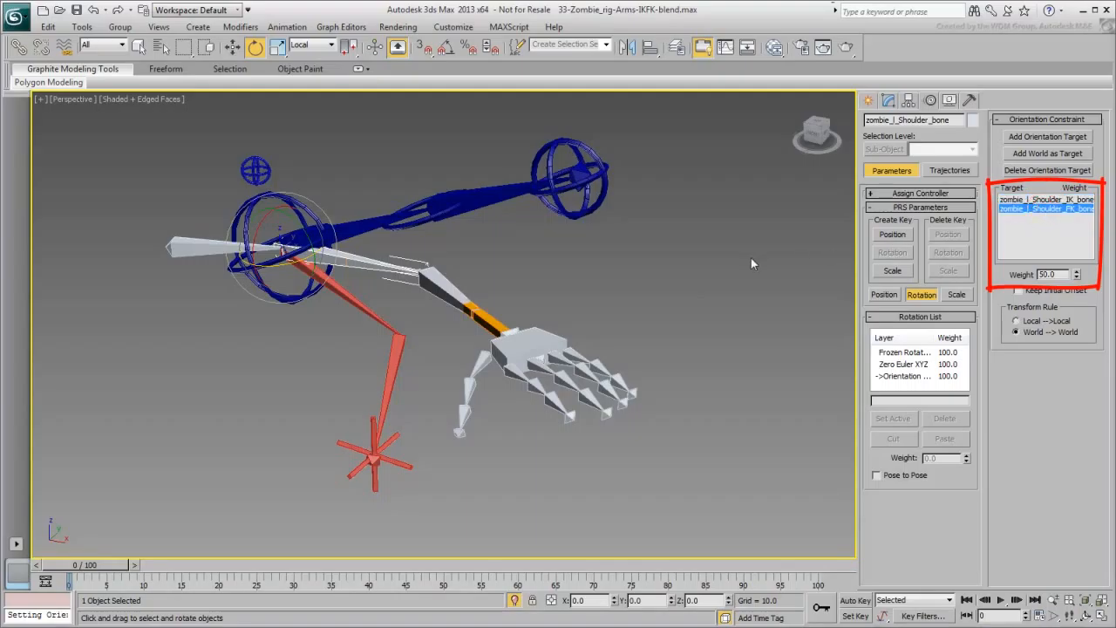
left_click(1055, 200)
left_click(1078, 272)
left_click(1047, 210)
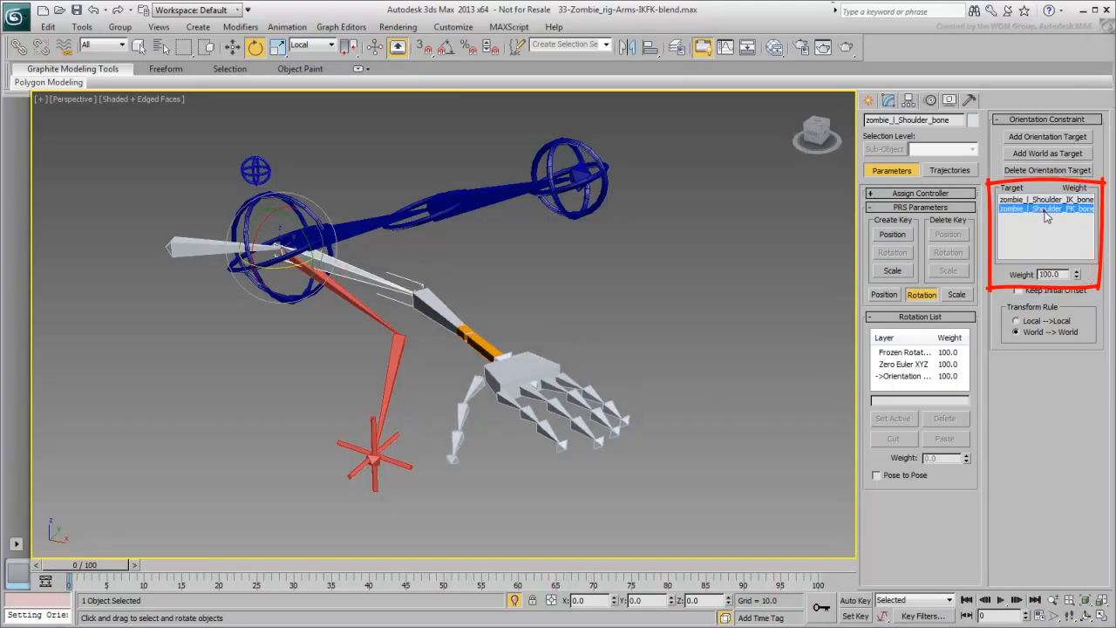
right_click(1078, 274)
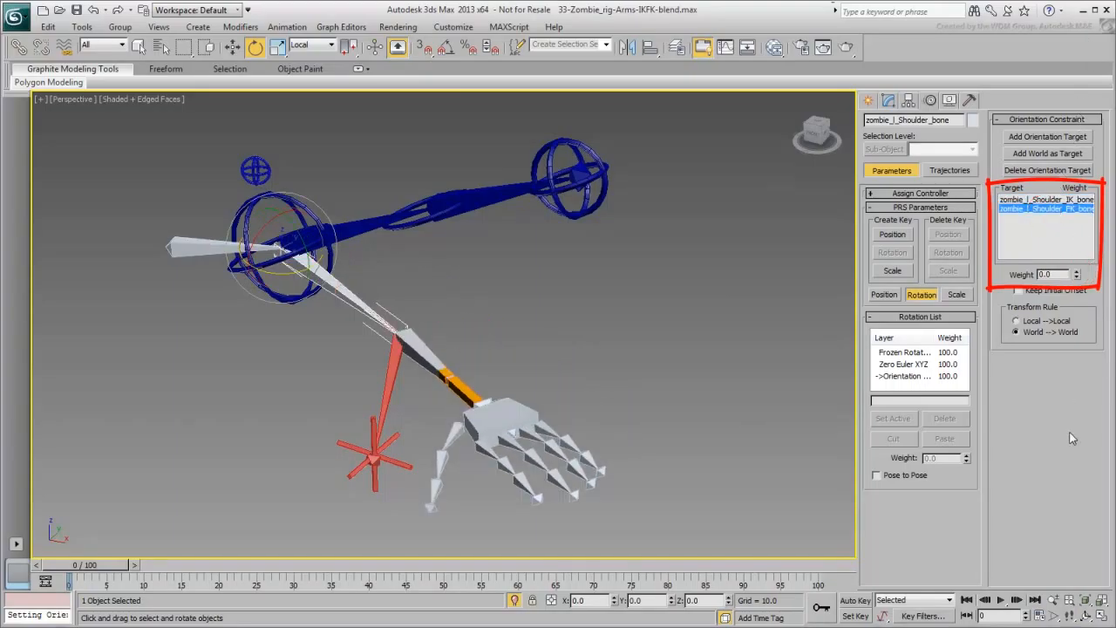
Test the IK weighting by moving the left hand IK control
left_click(362, 469)
key("w")
mouse_move(381, 451)
left_mouse_down()
mouse_move(279, 388)
mouse_move(314, 366)
mouse_move(376, 453)
mouse_move(366, 314)
mouse_move(375, 454)
left_mouse_up()
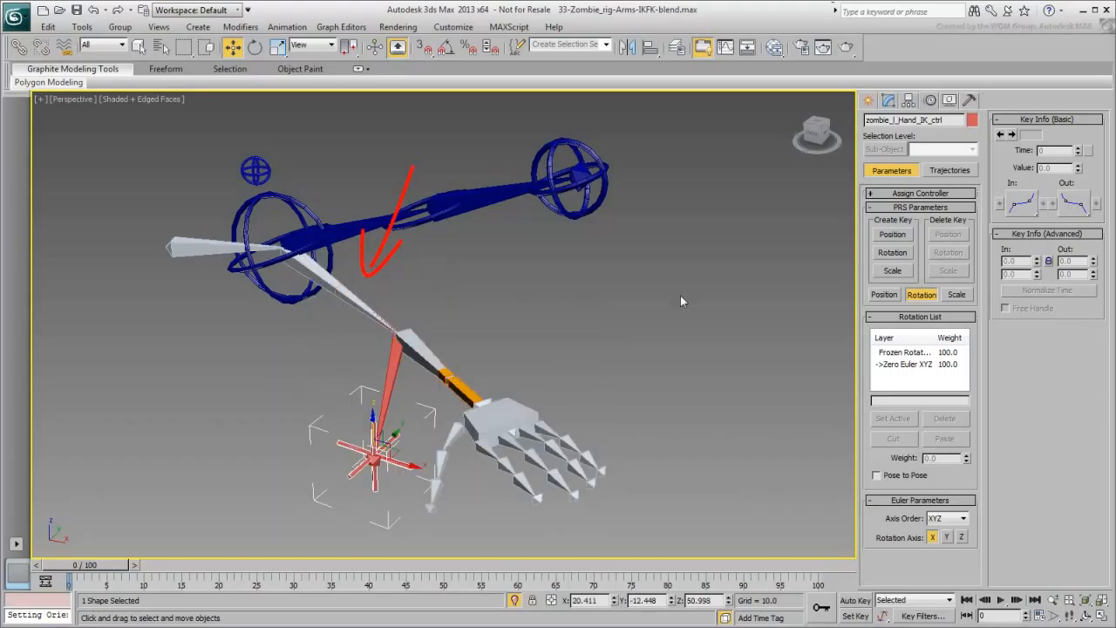
Shift the left shoulder bone to FK by raising the FK target's weight and setting the IK target's weight to 0
left_click(320, 274)
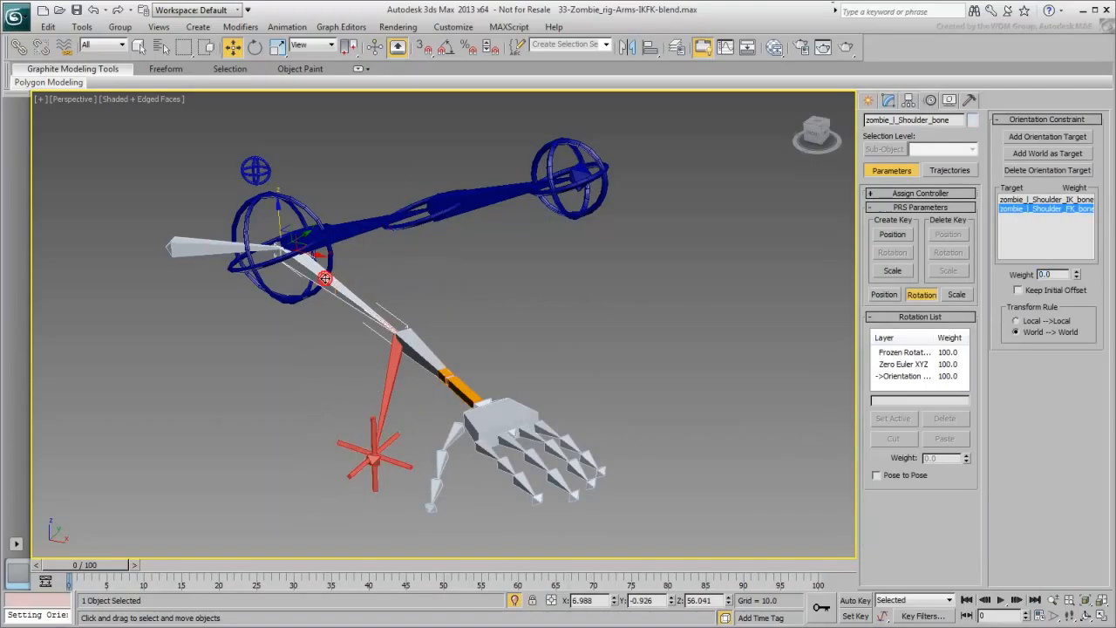
left_click_drag(1077, 273, 1092, 68)
left_click(1046, 200)
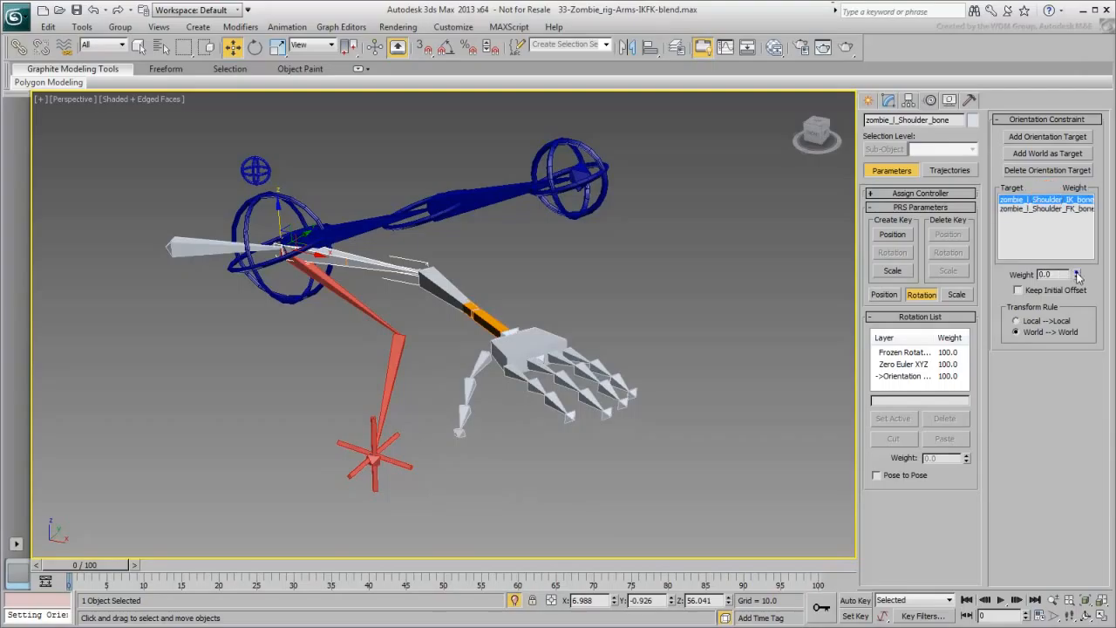
Test the FK weighting by moving the left hand IK control and rotating the left shoulder FK control
left_click(407, 467)
mouse_move(377, 430)
left_mouse_down()
mouse_move(376, 340)
mouse_move(380, 453)
mouse_move(380, 431)
left_mouse_up()
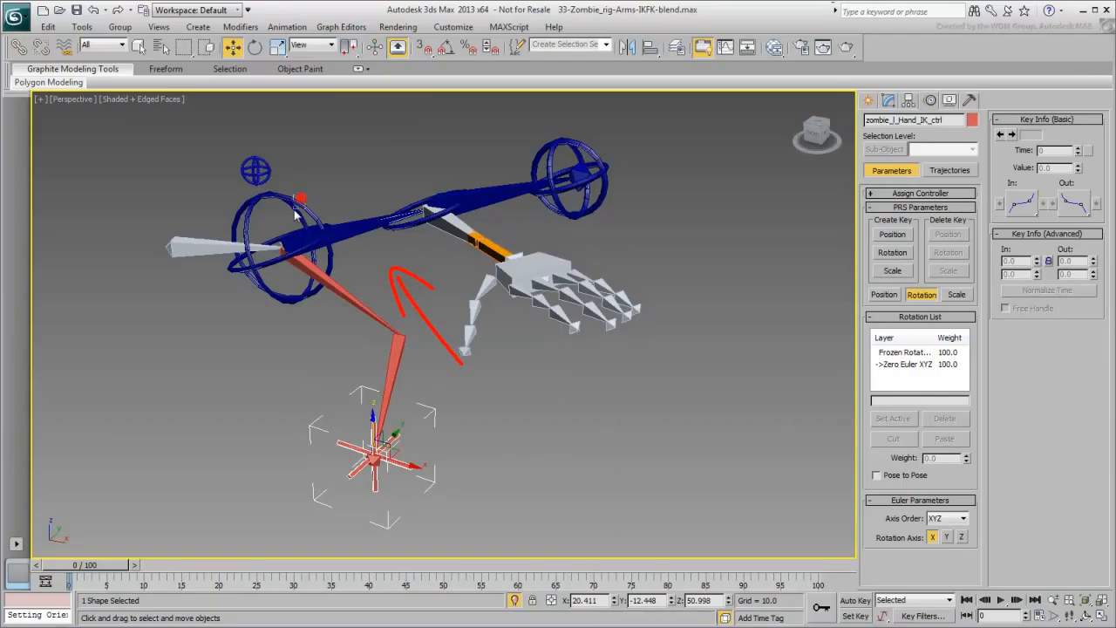
left_click(298, 209)
right_click(310, 208)
left_click(330, 234)
mouse_move(296, 210)
left_mouse_down()
mouse_move(321, 234)
mouse_move(304, 216)
left_mouse_up()
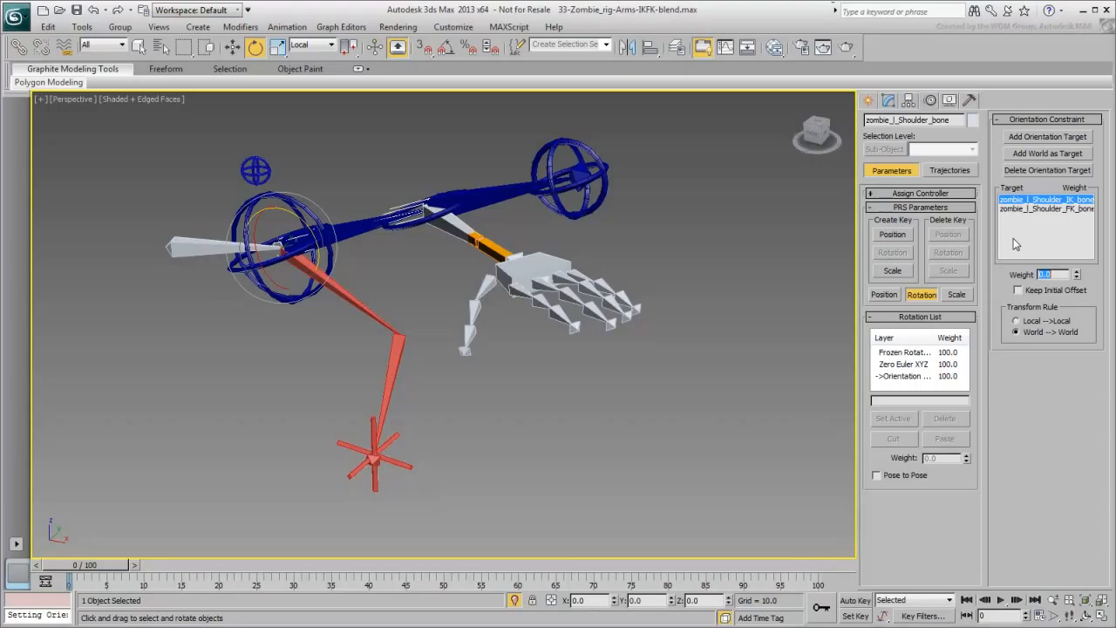
Set both the IK and FK target weights of the left shoulder bone's Orientation Constraint to 50
type("50")
key("Return")
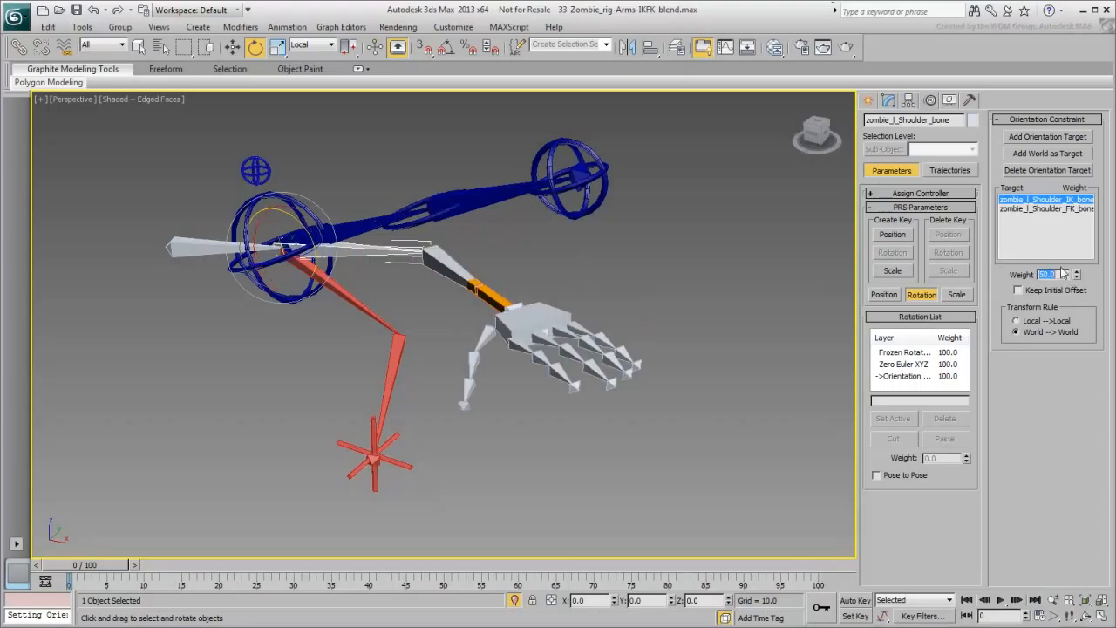
left_click(1023, 208)
double_click(1051, 273)
type("50")
key("Return")
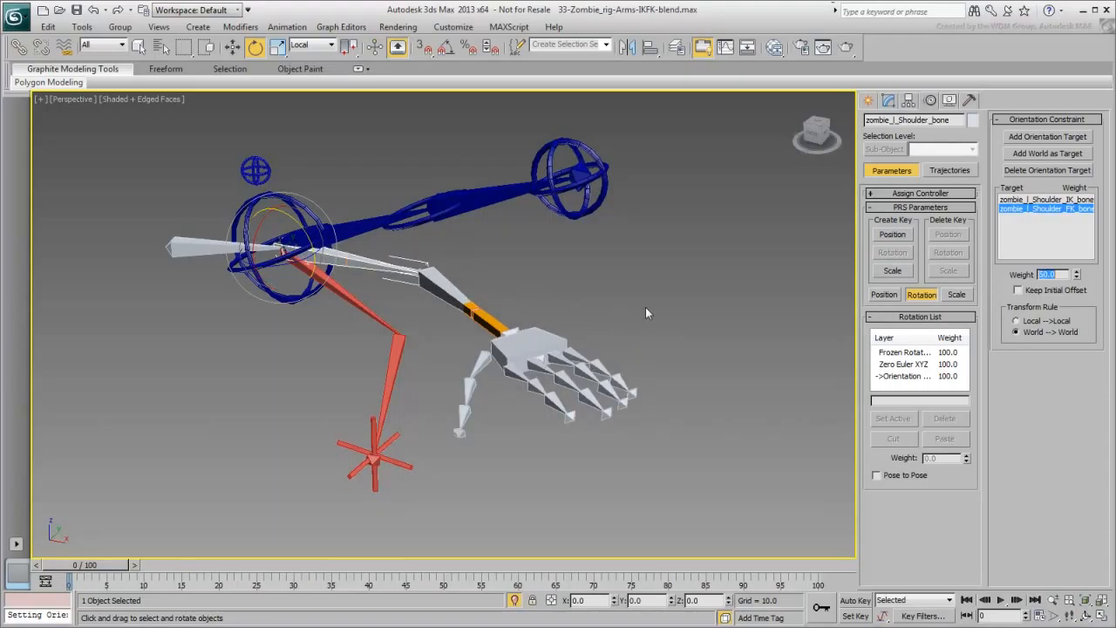
Select the left hand IK control, show its Attribute Holder modifier and open the Parameter Editor for it
left_click_drag(424, 491, 388, 458)
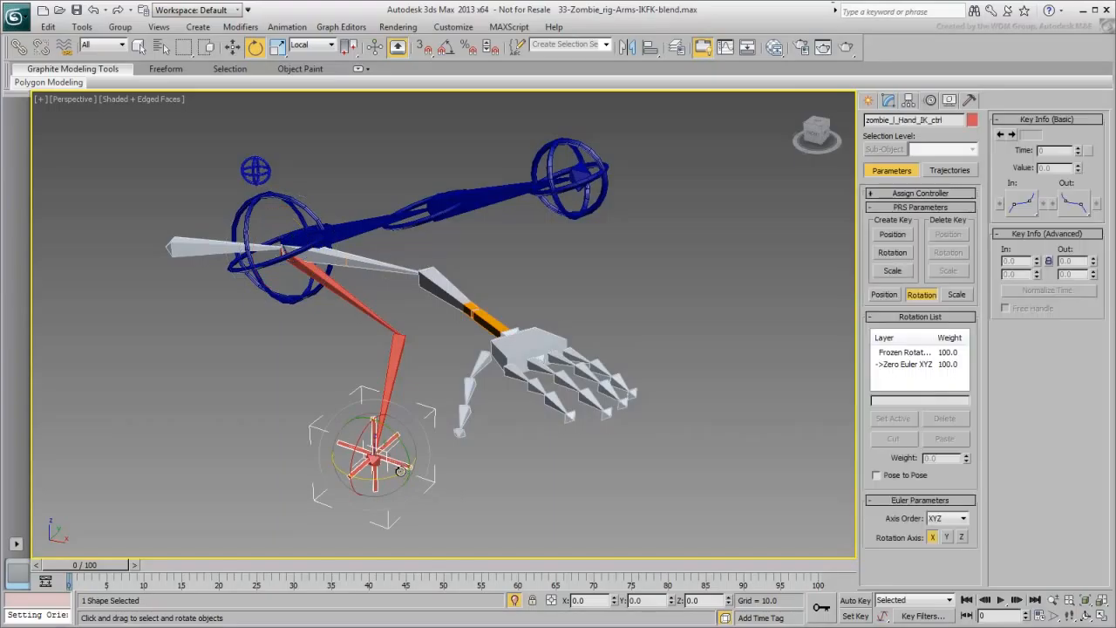
left_click(888, 100)
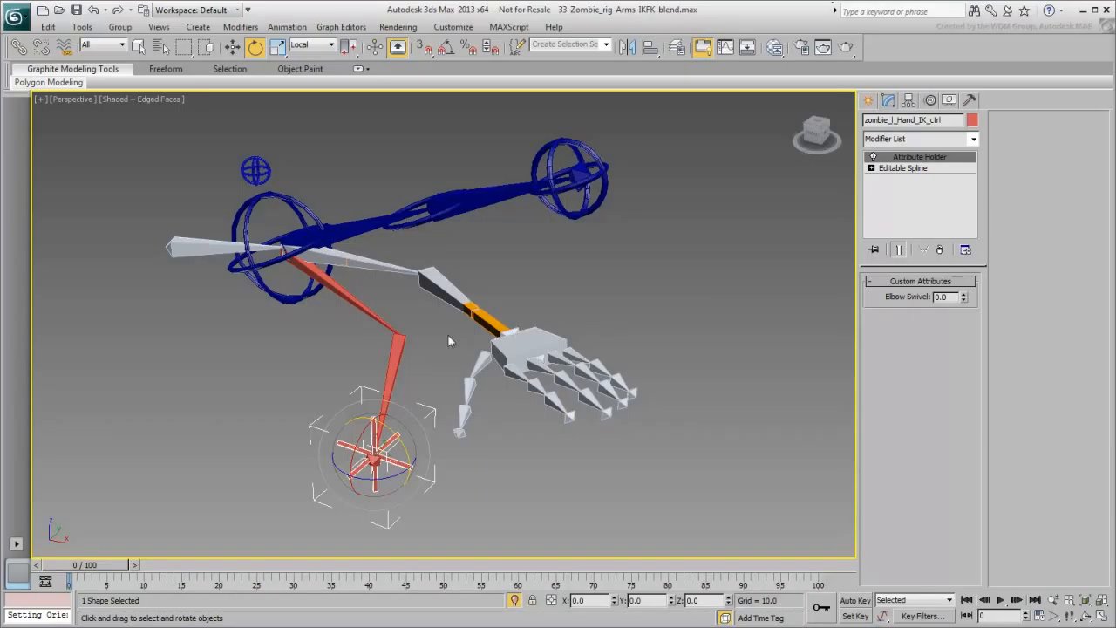
middle_click_drag(447, 334, 540, 324)
key("alt+1")
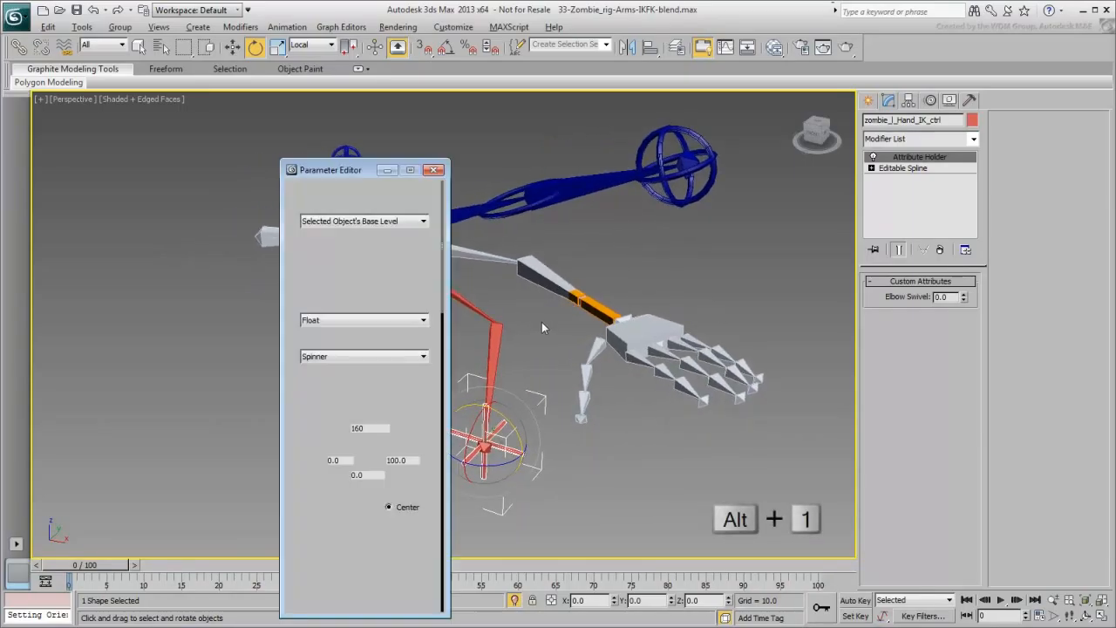
left_click_drag(307, 161, 148, 121)
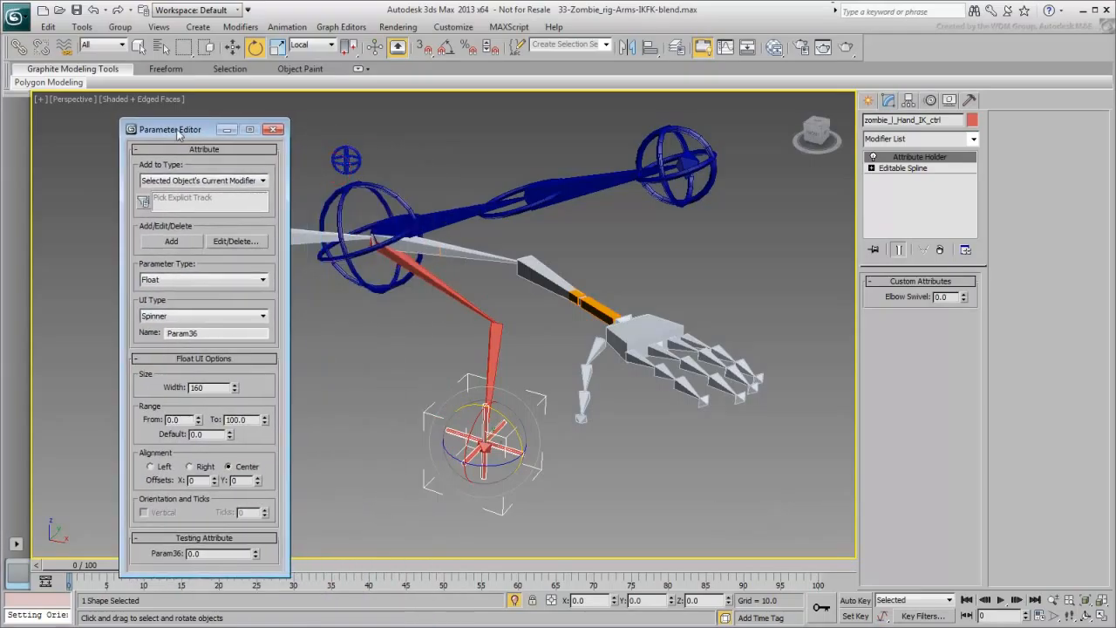
Add a right-aligned float spinner named IK/FK Blend, width 100, to the Attribute Holder and close the Parameter Editor
double_click(232, 333)
type("IK/FK Blend")
double_click(202, 387)
type("100")
key("Return")
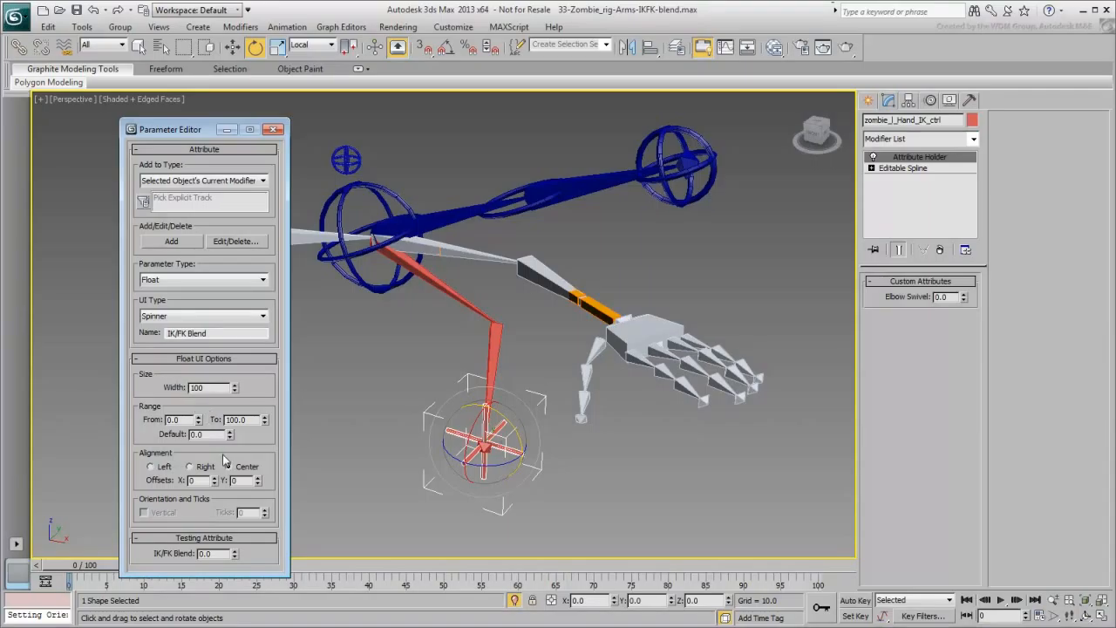
left_click(197, 467)
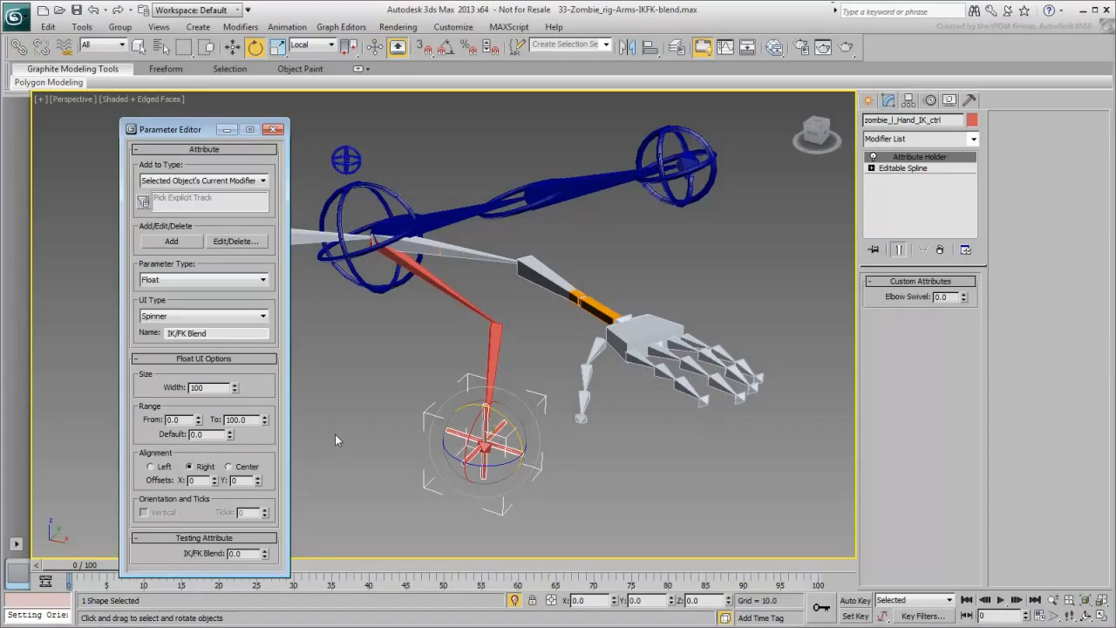
left_click(171, 241)
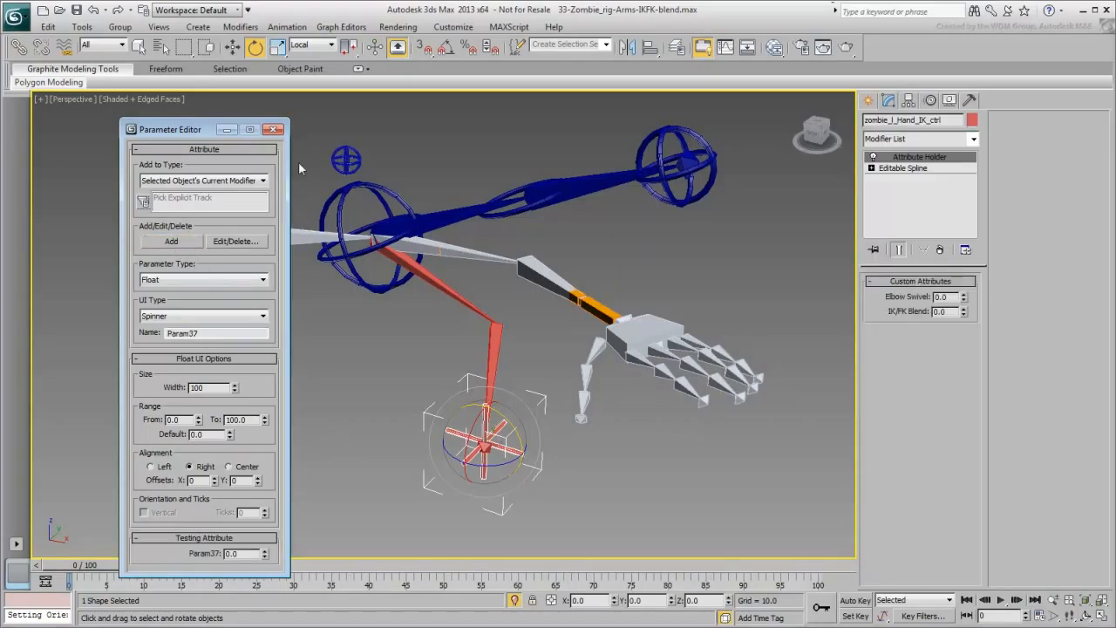
left_click(273, 129)
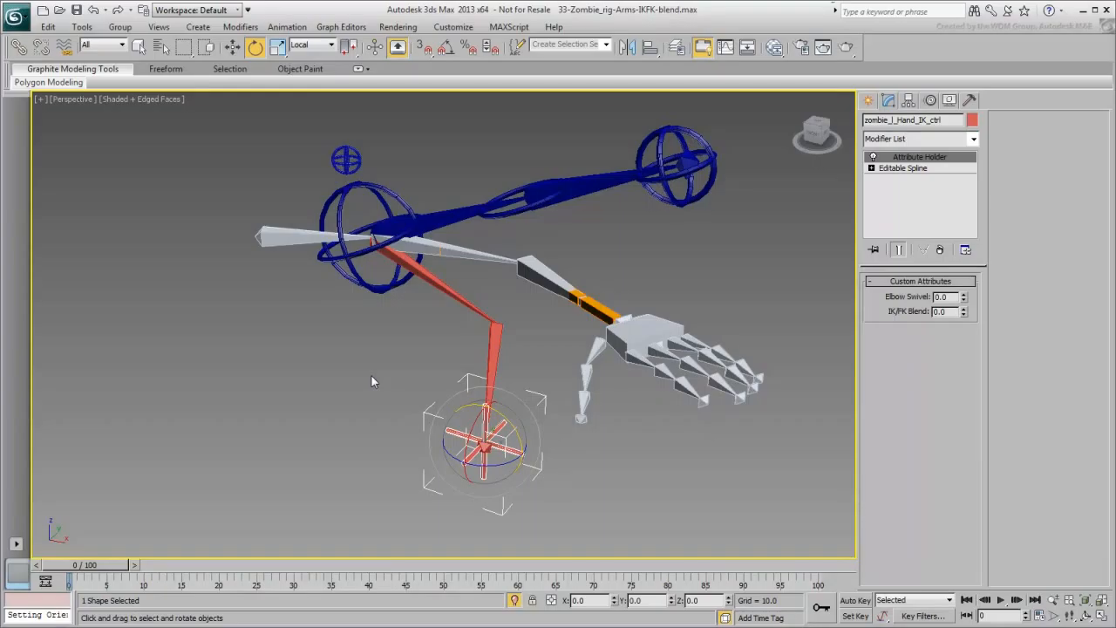
Open the Parameter Wire Dialog for the left hand IK control and place it clear of the arm
key("alt+5")
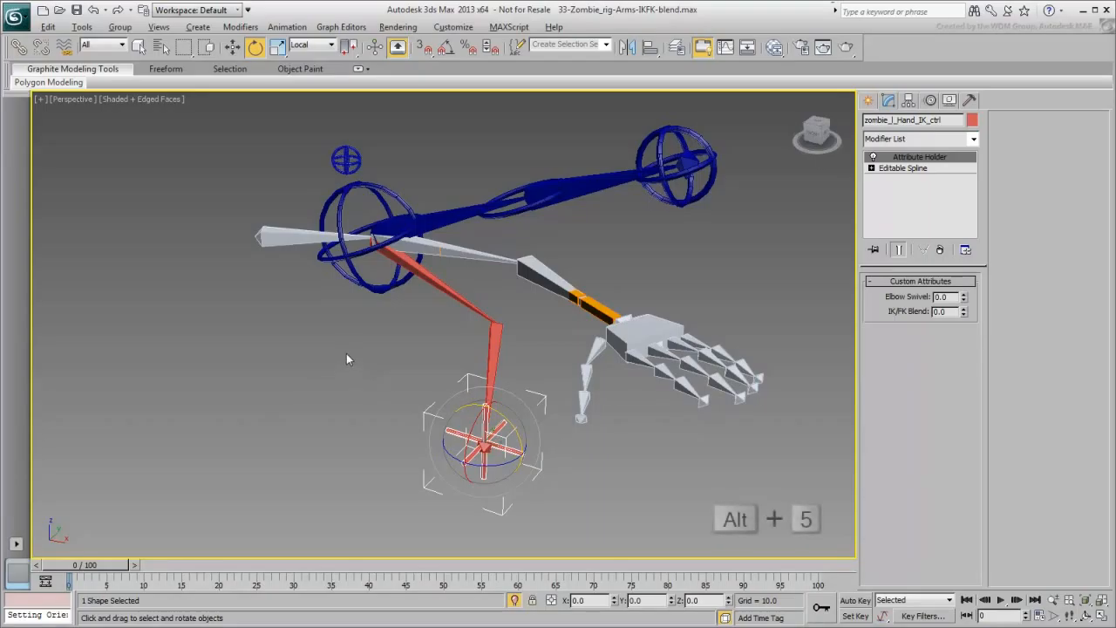
left_click(277, 27)
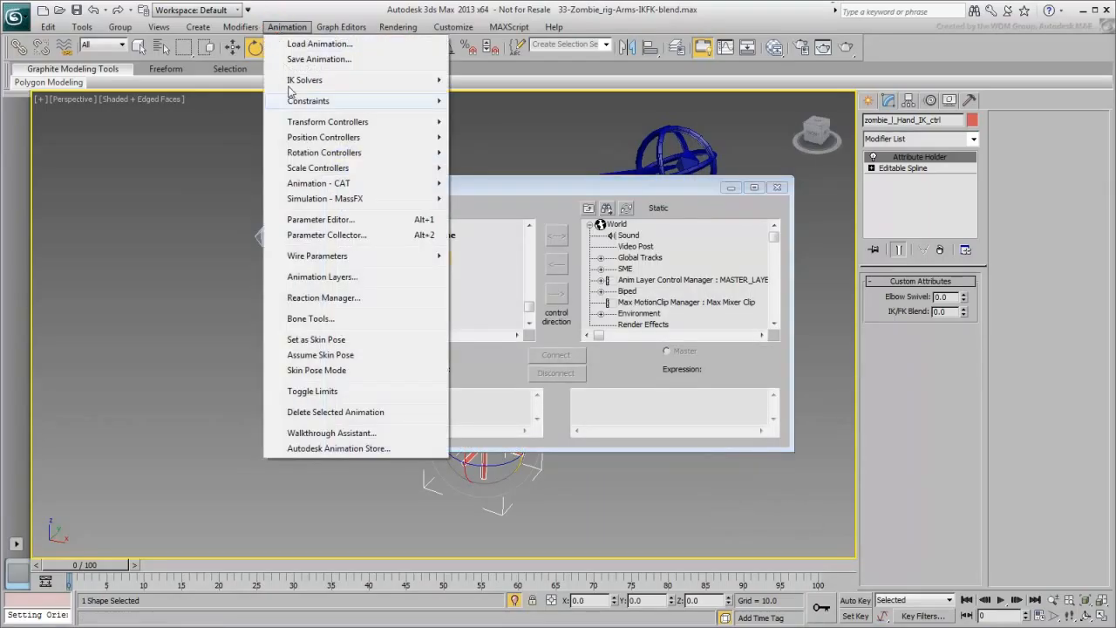
mouse_move(316, 262)
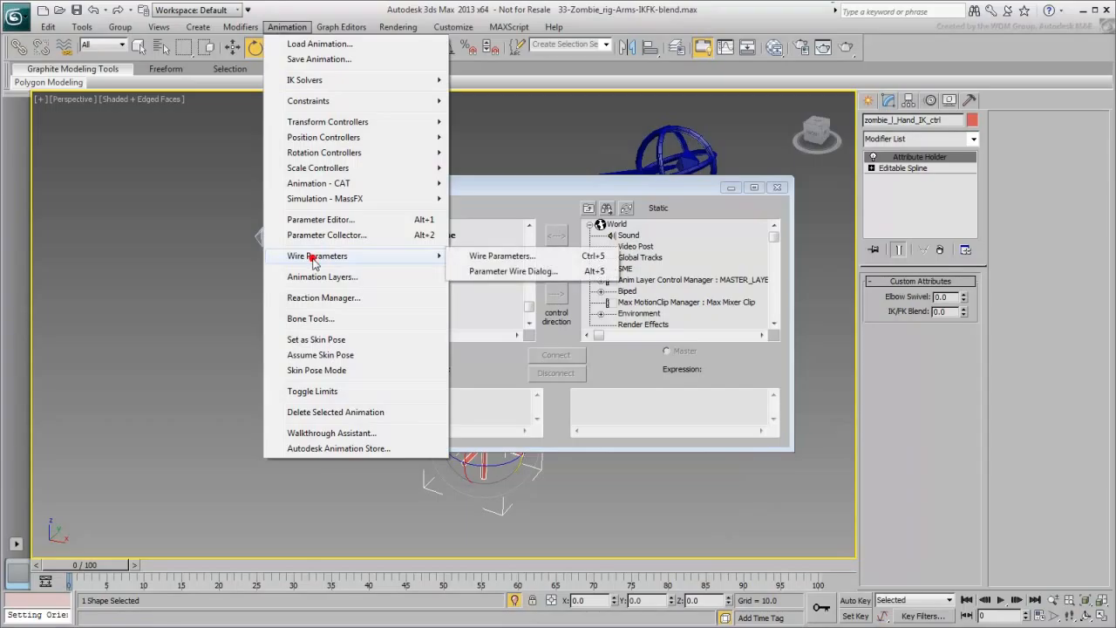
left_click(526, 277)
left_click_drag(550, 192, 274, 128)
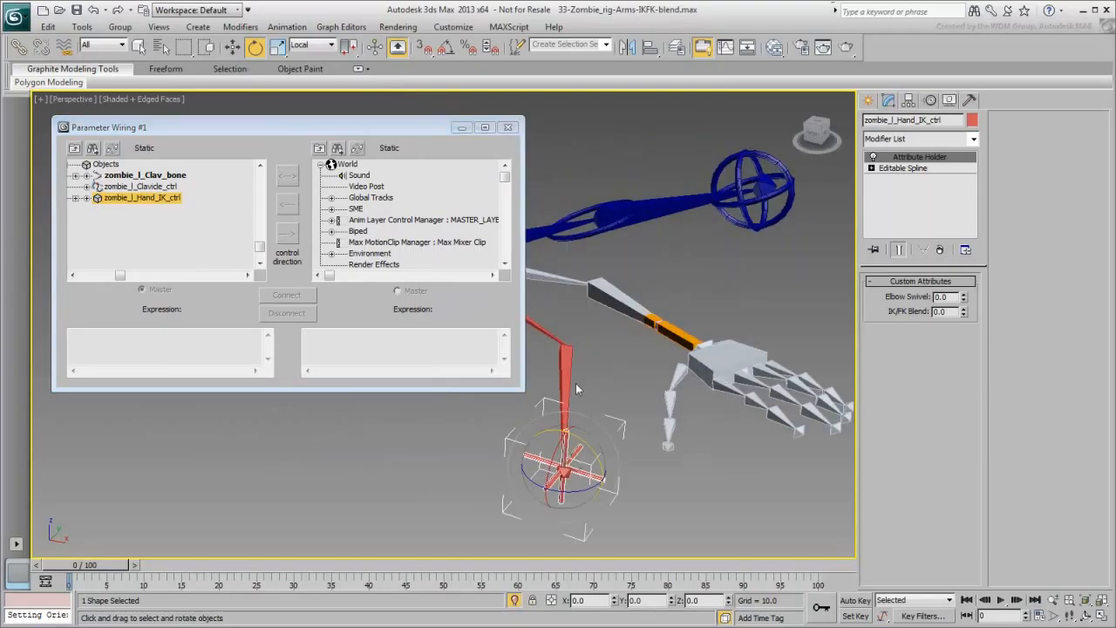
Locate zombie_l_Hand_IK_ctrl in the first wiring tree and select its IK/FK Blend custom attribute under Attribute Holder
left_click(110, 149)
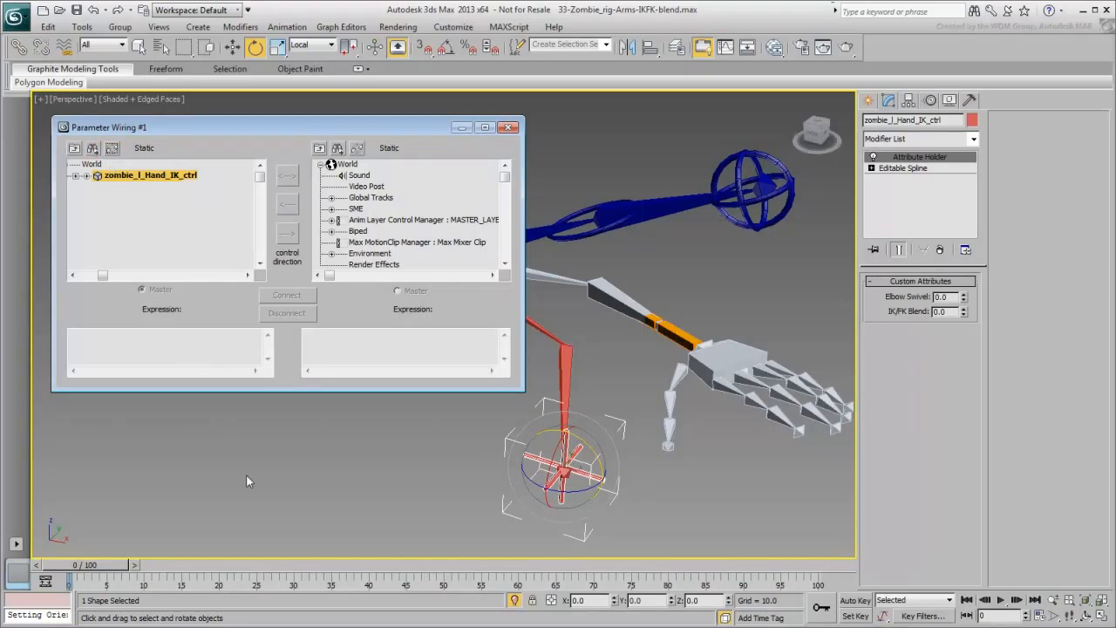
left_click(85, 175)
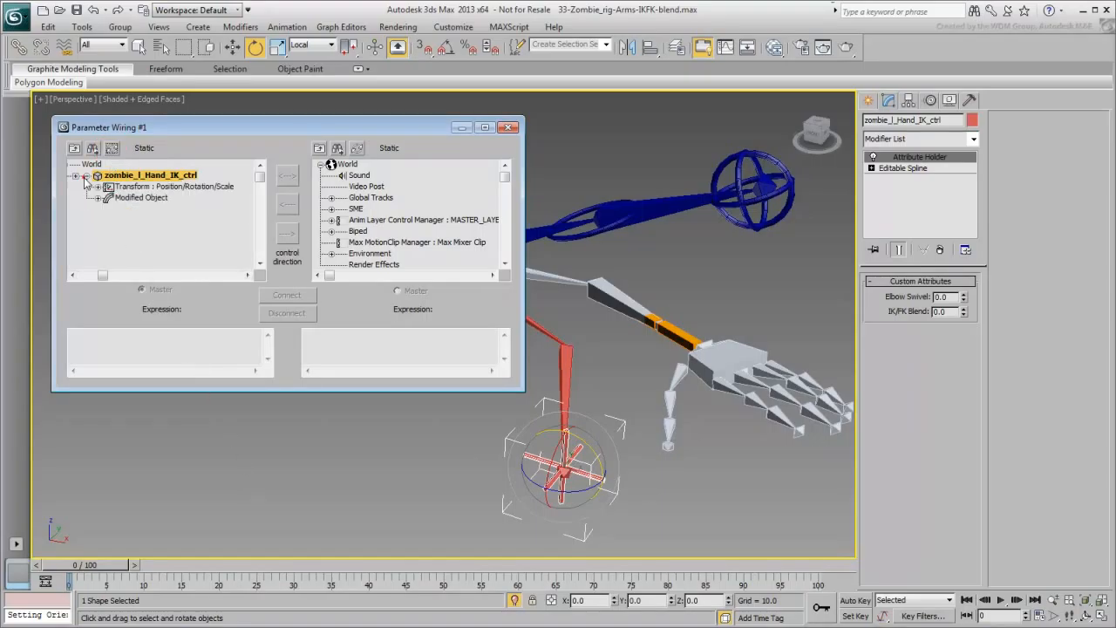
left_click(98, 198)
left_click(108, 209)
left_click(120, 220)
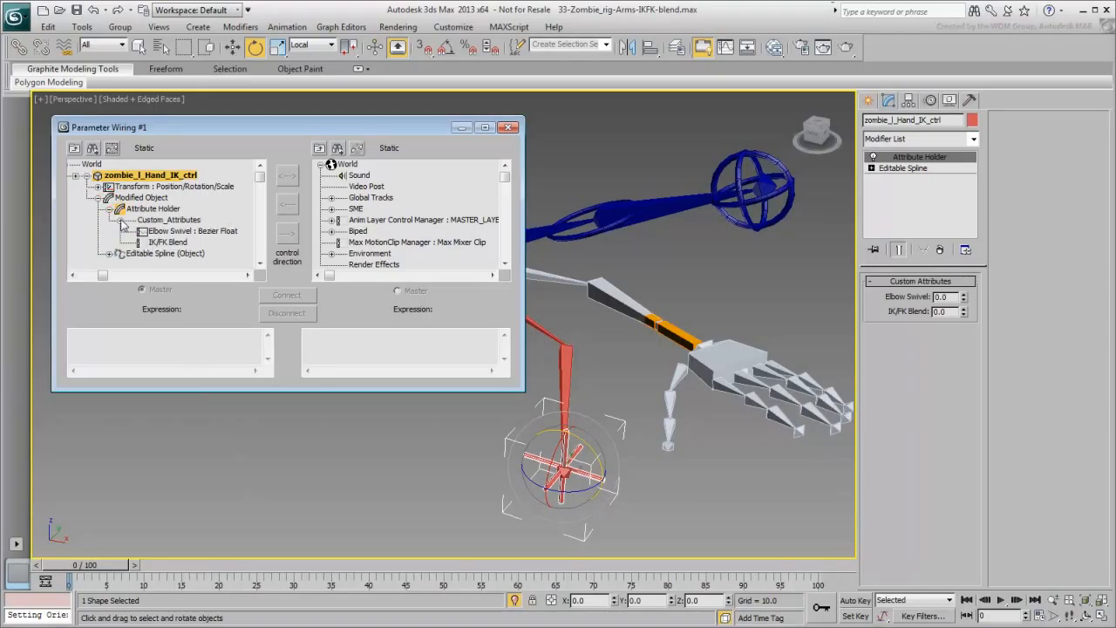
left_click(167, 243)
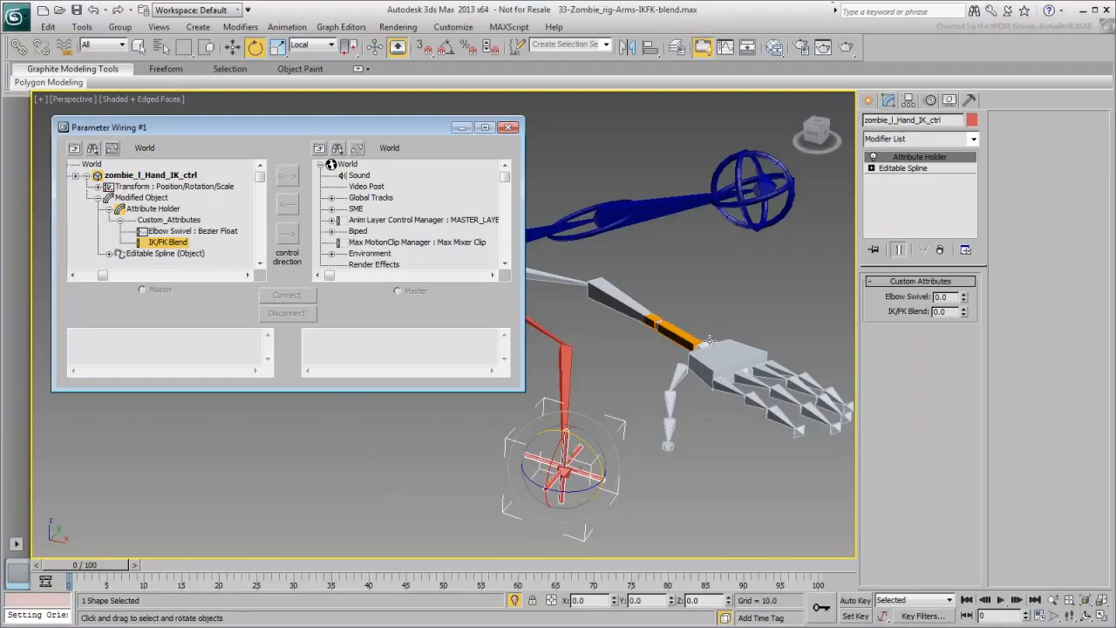
Select the left wrist bone and show zombie_l_Wrist_bone in the second wiring tree
left_click(707, 342)
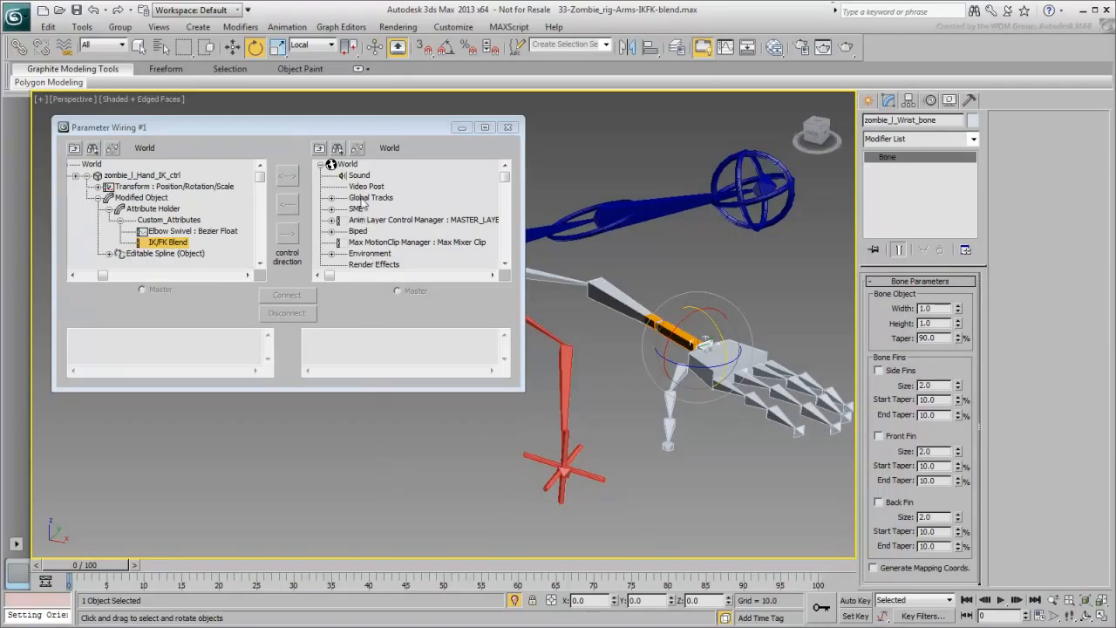
left_click(357, 149)
left_click(358, 150)
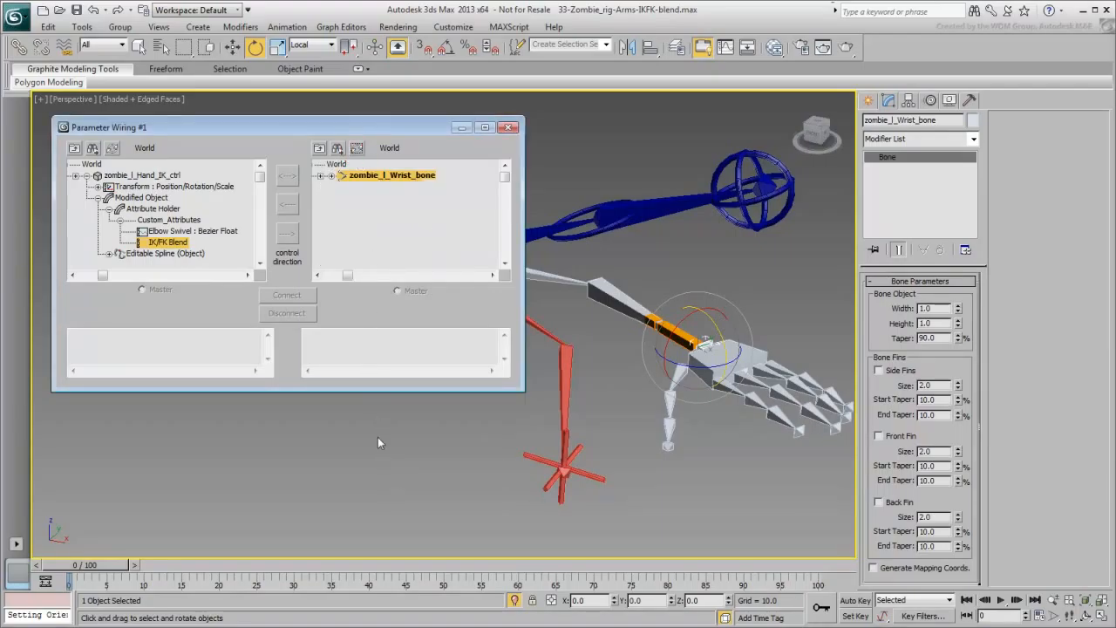
Wire the hand IK control's IK/FK Blend one-way to Orientation Weight 1 of the wrist bone's orientation constraint
left_click(332, 177)
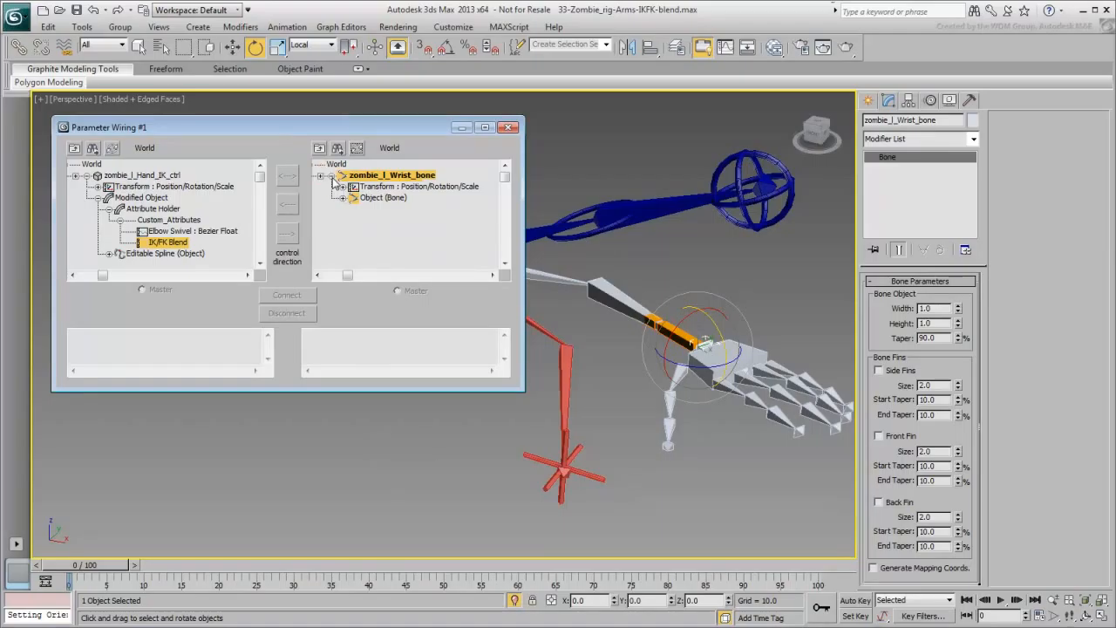
left_click(342, 187)
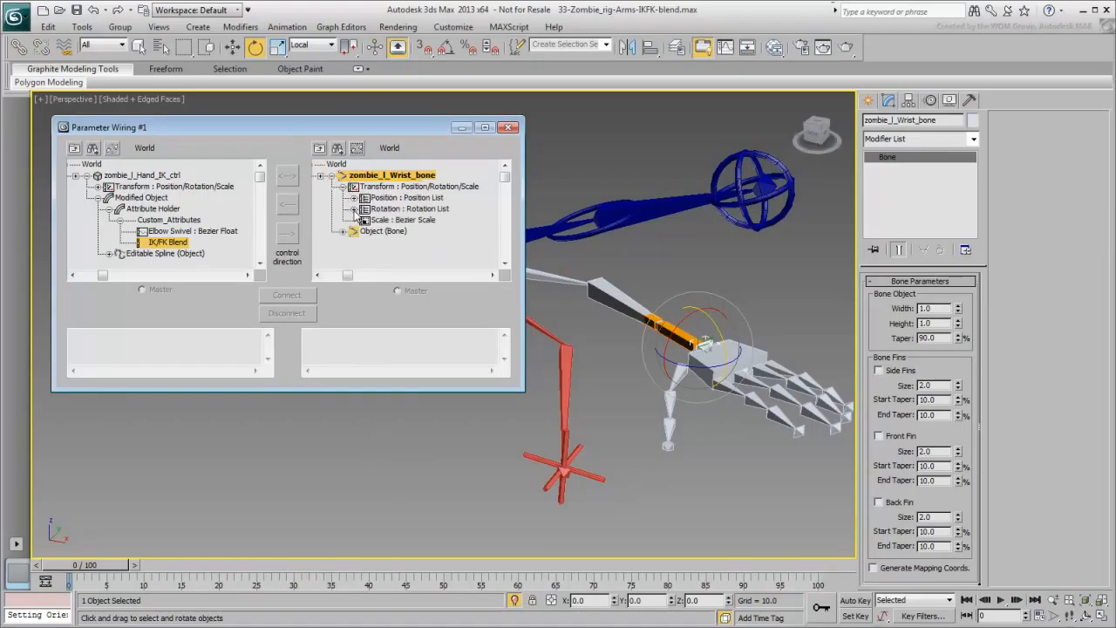
left_click(353, 208)
left_click(365, 241)
left_click_drag(338, 257, 322, 214)
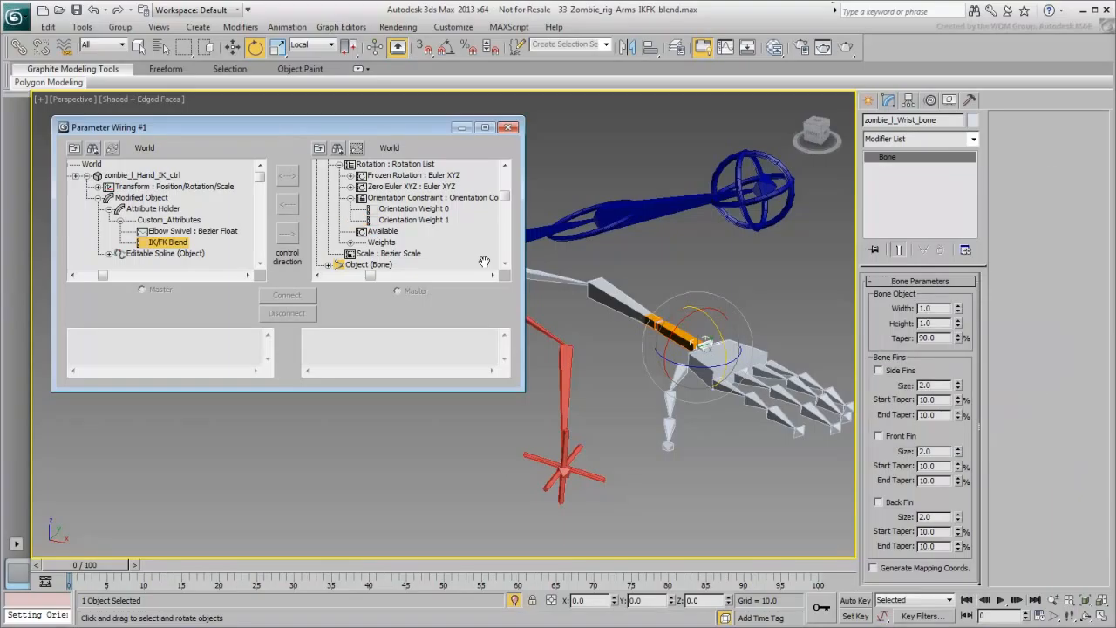
left_click(421, 221)
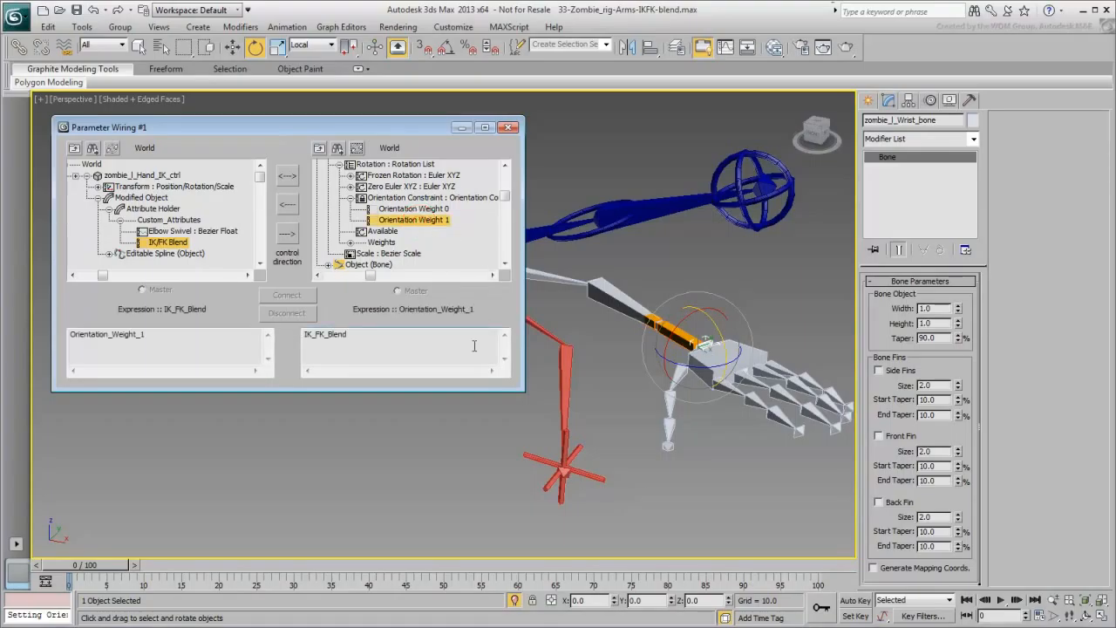
left_click(600, 482)
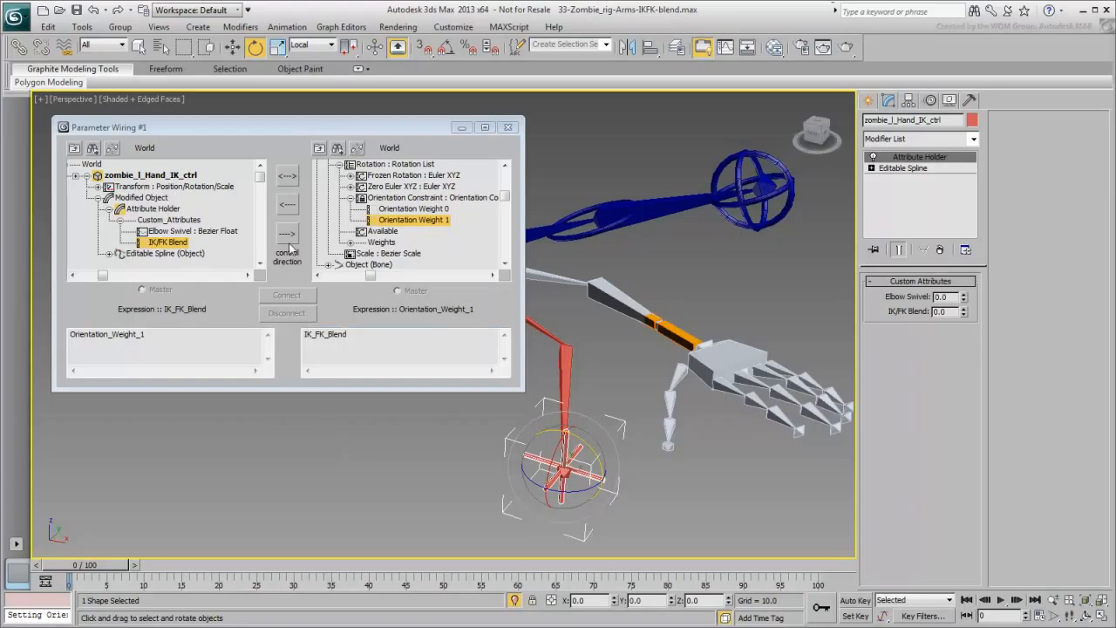
left_click(287, 234)
left_click(287, 295)
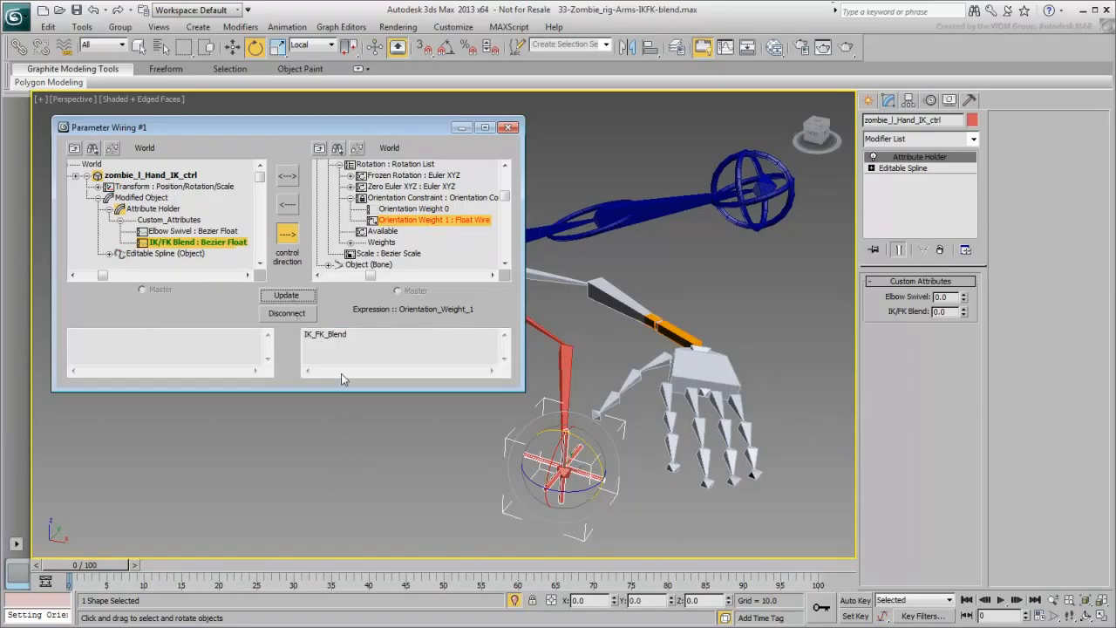
Wire IK/FK Blend one-way to the wrist bone's Orientation Weight 0 using the expression 100-IK_FK_Blend
left_click(401, 210)
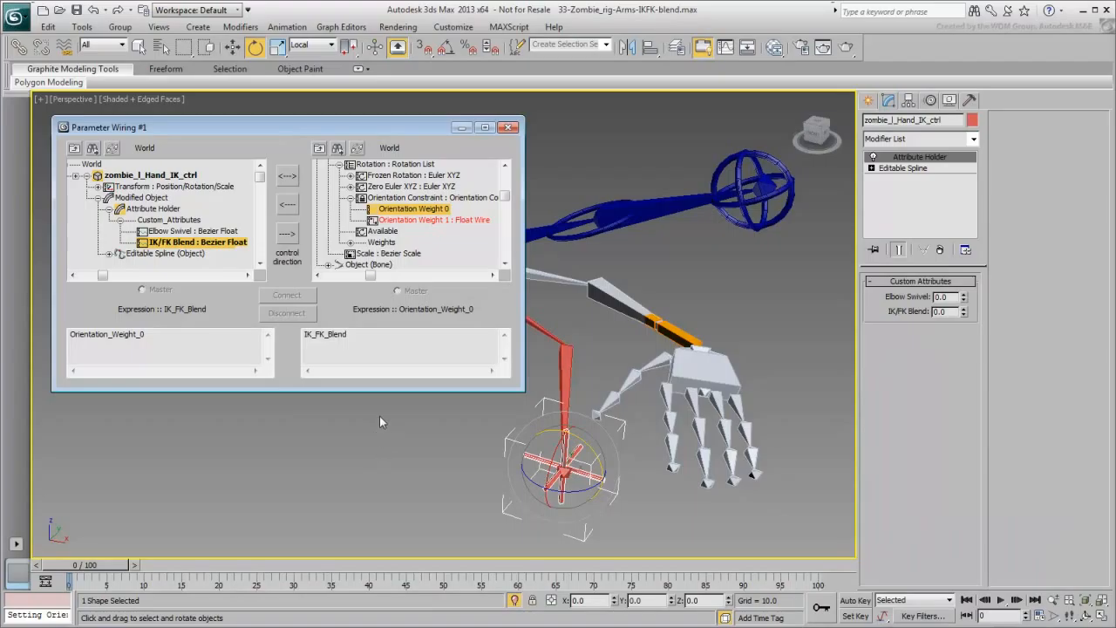
left_click(287, 233)
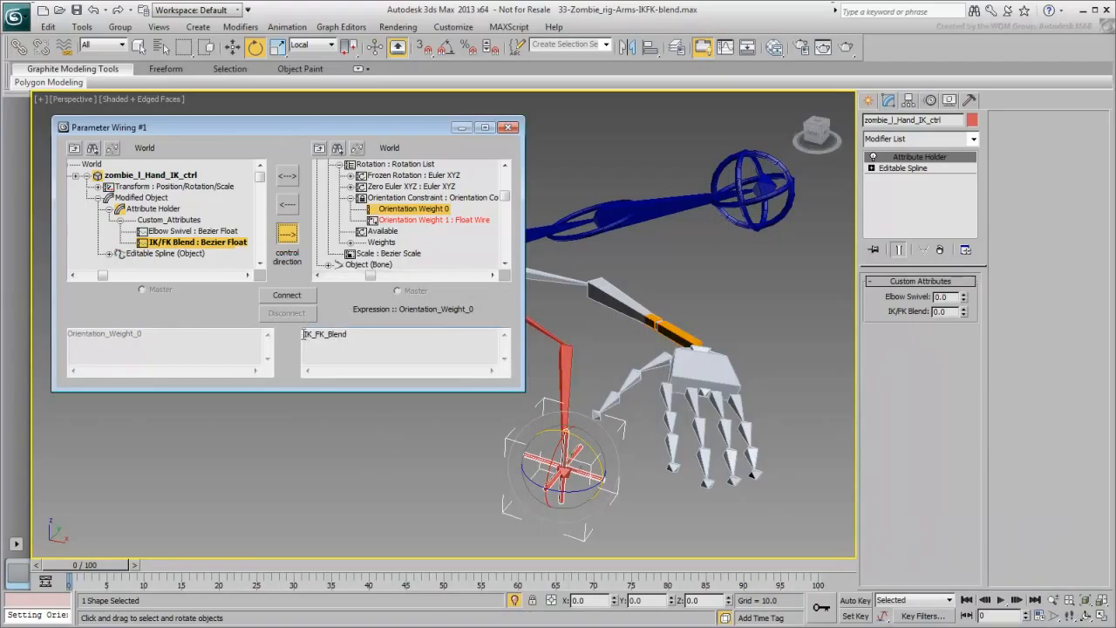
type("100")
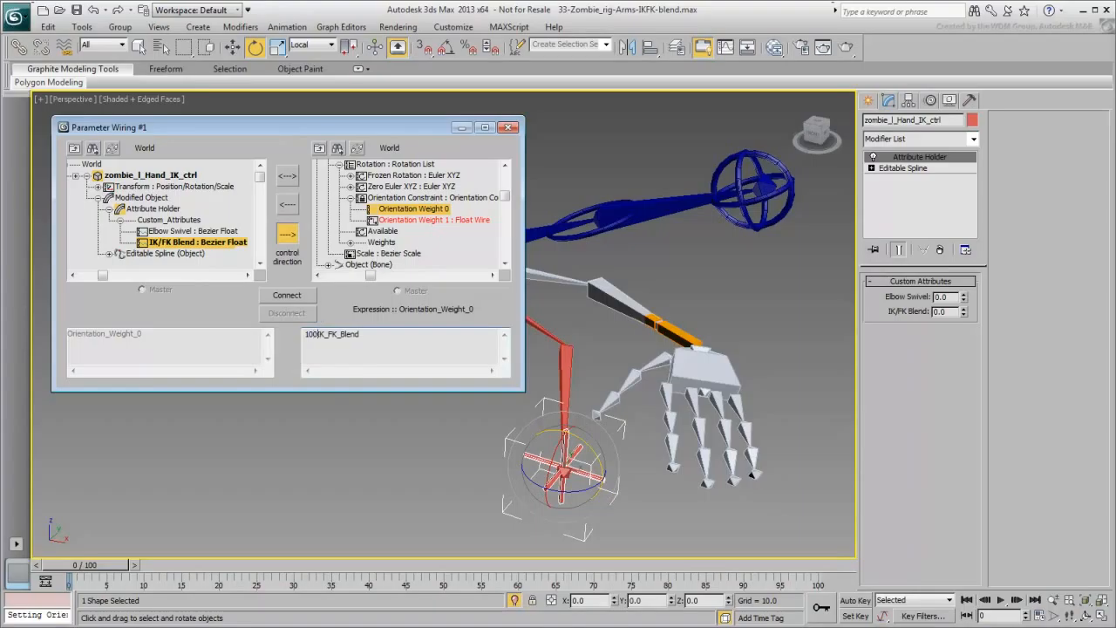
type("-")
left_click(287, 295)
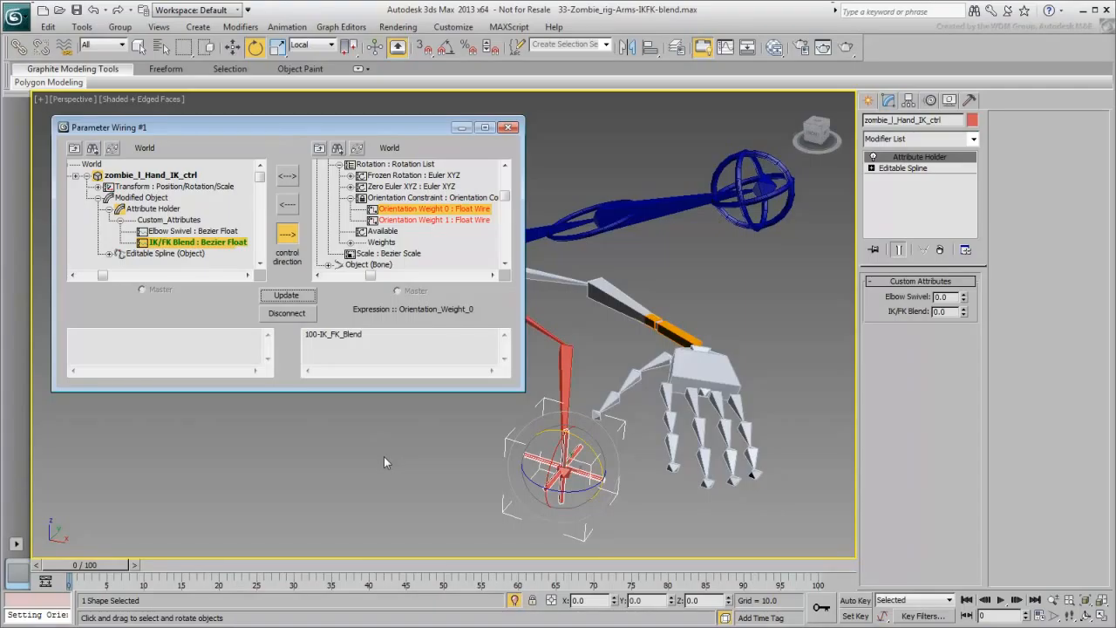
Load the left forearm bone into the second wiring tree and wire IK/FK Blend one-way to its Orientation Weight 1
left_click(611, 290)
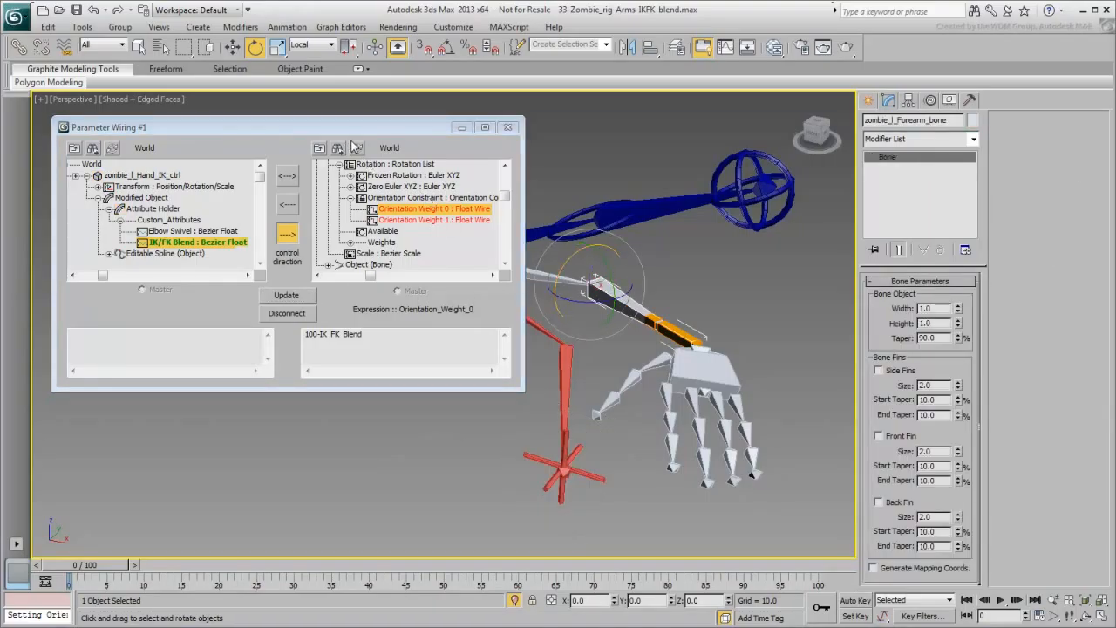
left_click(356, 147)
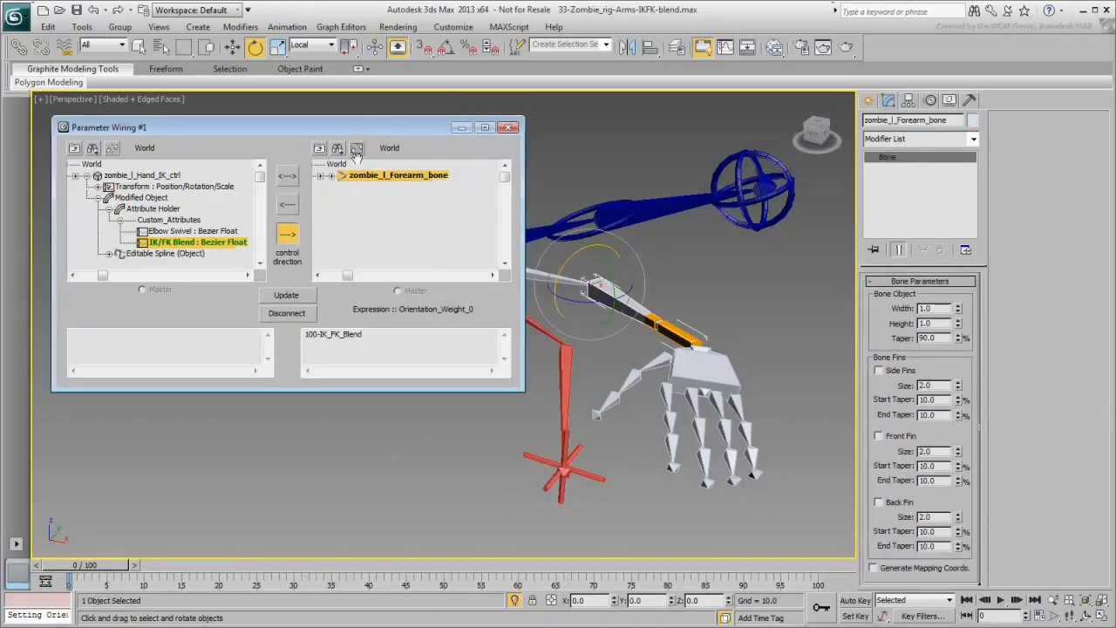
left_click(331, 176)
left_click(343, 187)
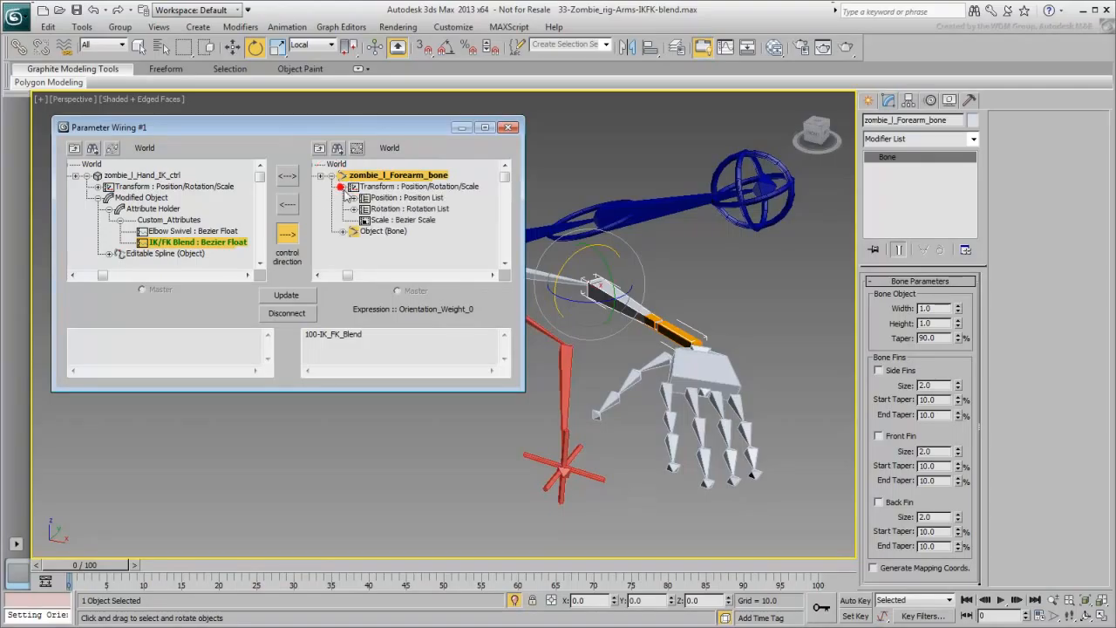
left_click(354, 208)
left_click(365, 241)
scroll(339, 249, "down", 1)
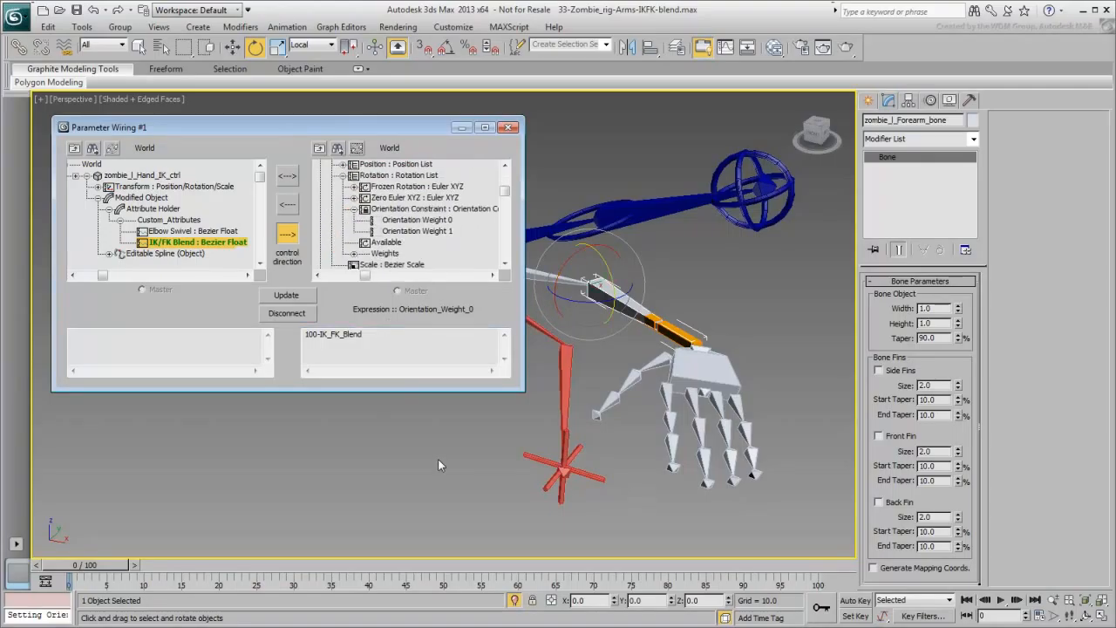
left_click(417, 231)
left_click(287, 233)
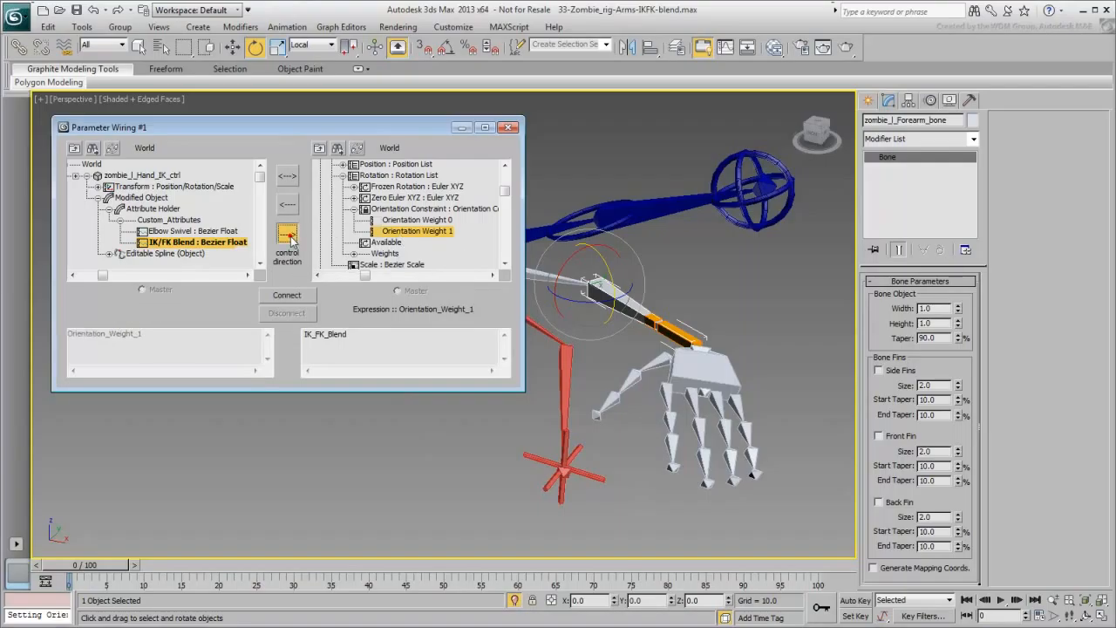
left_click(287, 295)
Wire IK/FK Blend one-way to the forearm bone's Orientation Weight 0 using the expression 100-IK_FK_Blend
left_click(417, 220)
left_click(287, 233)
left_click(305, 334)
type("100-")
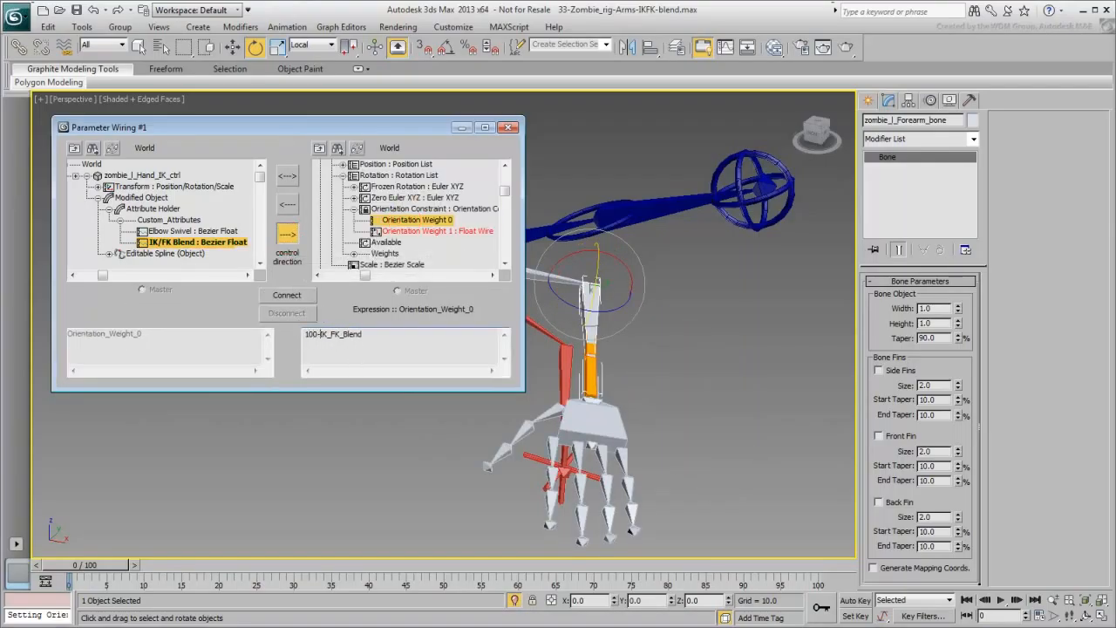
left_click(278, 295)
Load the left shoulder bone into the second wiring tree and wire IK/FK Blend one-way to its Orientation Weight 1
middle_click_drag(667, 416, 717, 363, "alt")
left_click(673, 312)
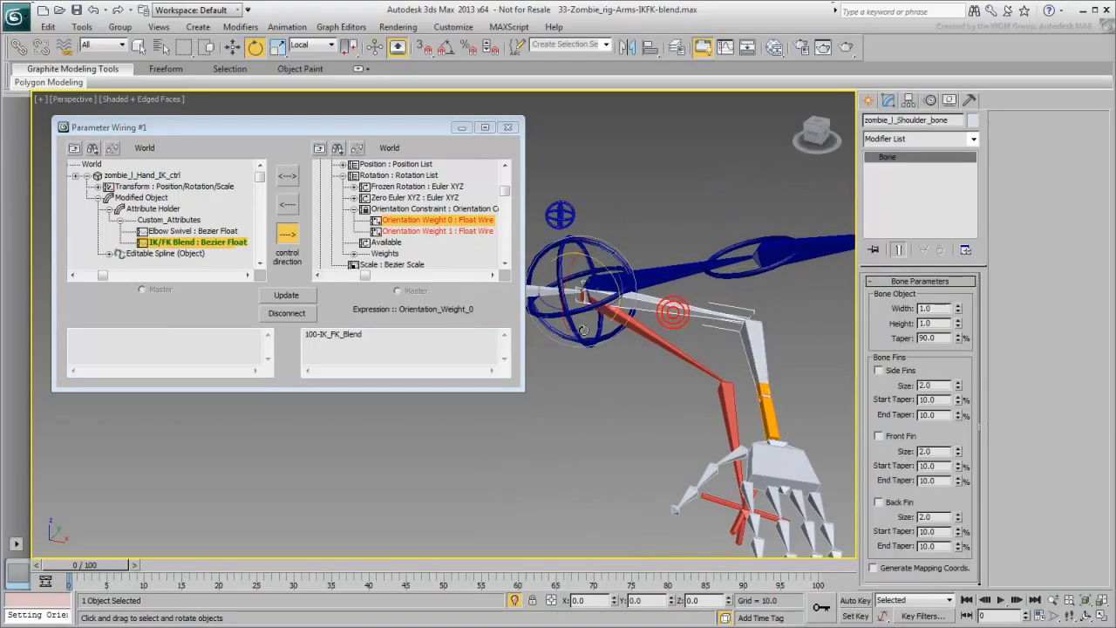
left_click(356, 149)
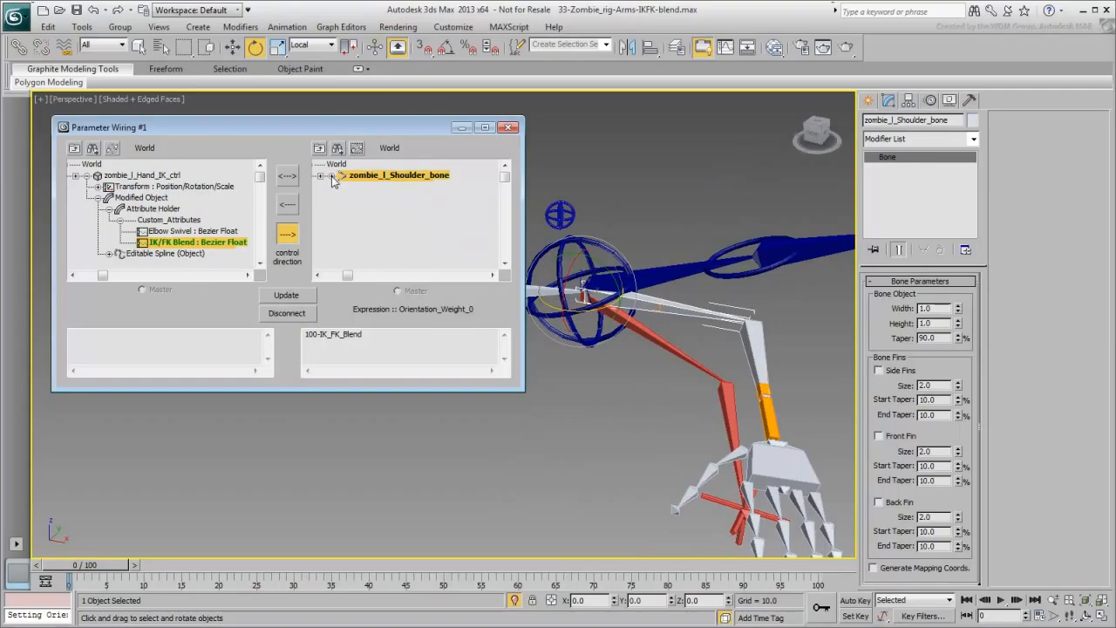
left_click(332, 175)
left_click(342, 186)
left_click(353, 209)
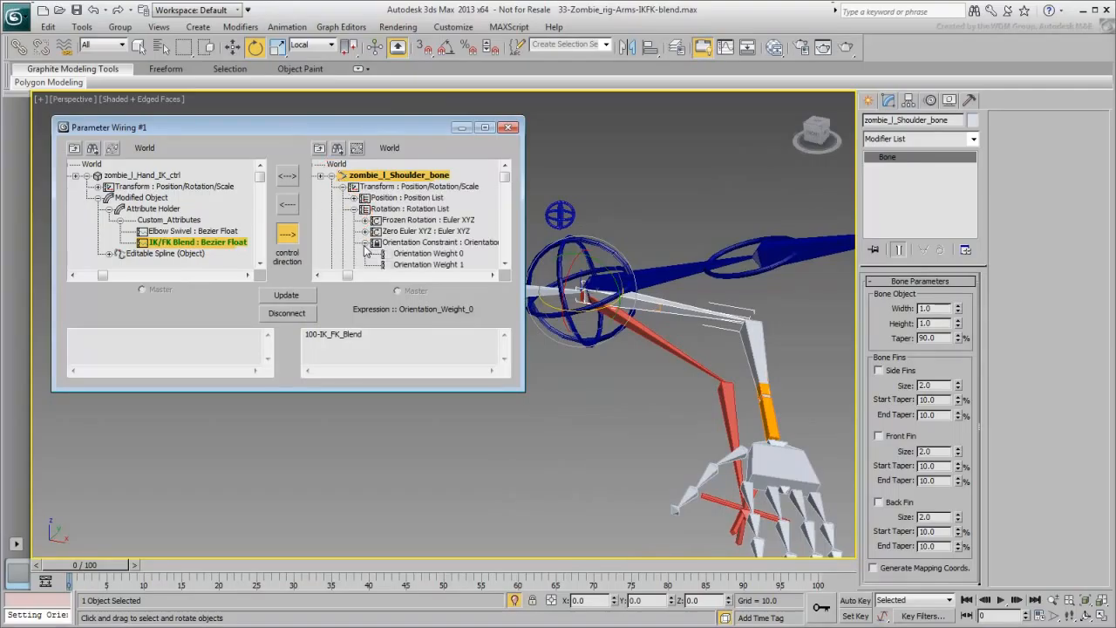
left_click(365, 242)
left_click(415, 220)
left_click(290, 237)
left_click(287, 295)
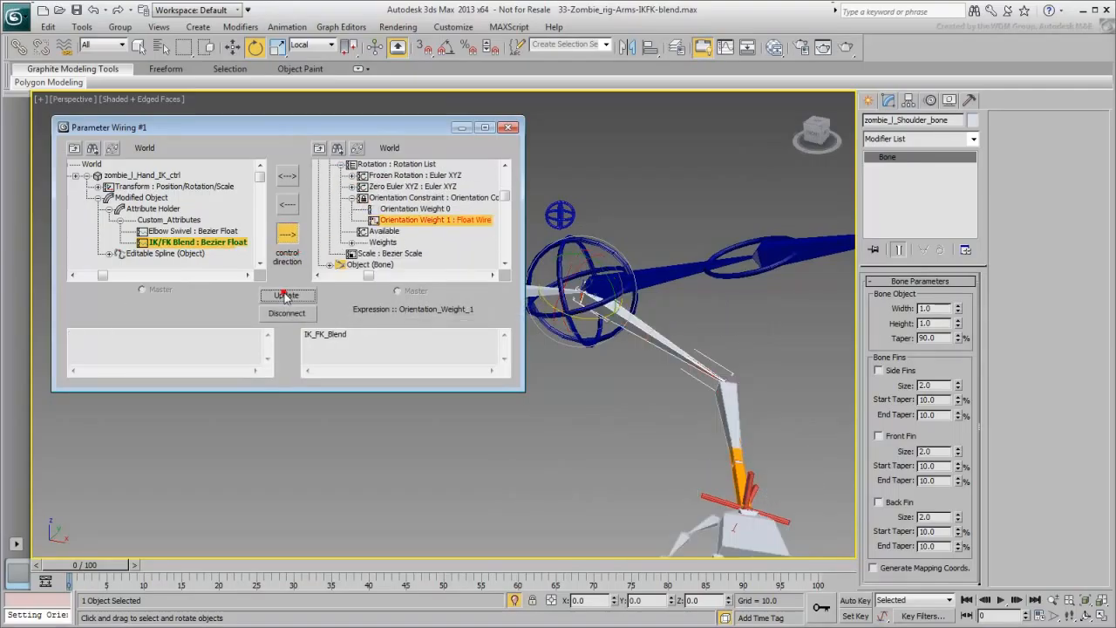
Wire IK/FK Blend to the shoulder bone's Orientation Weight 0 using the expression 100-IK_FK_Blend and close the wiring dialog
left_click(415, 208)
left_click(305, 335)
type("100-")
left_click(287, 295)
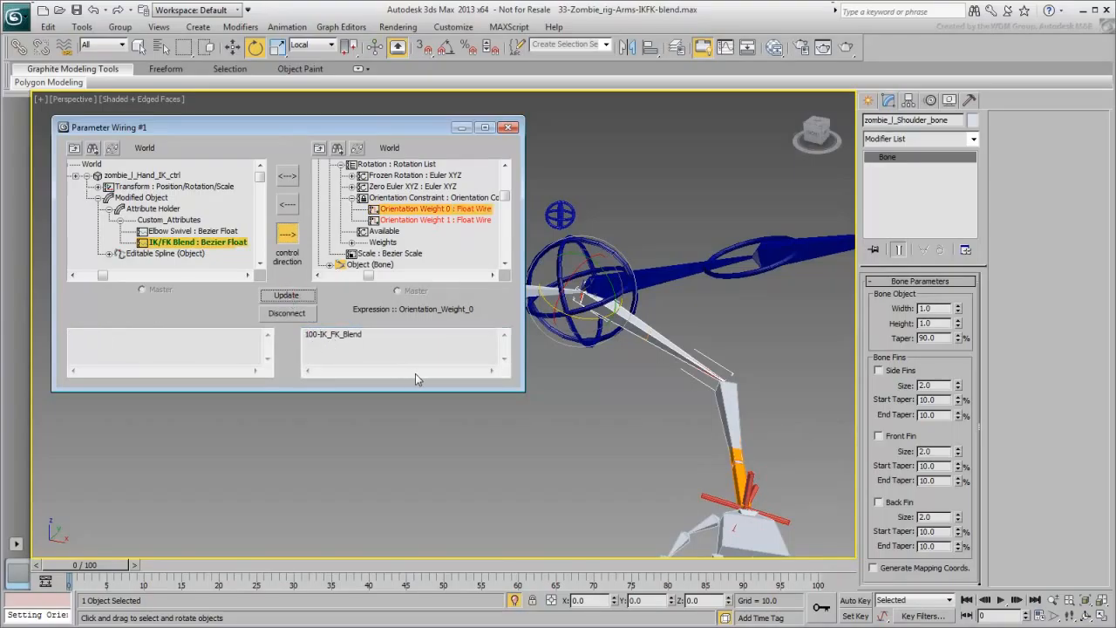
left_click(510, 128)
Select the left hand IK control and test the blend by adjusting its IK/FK Blend to 48
middle_click_drag(661, 382, 441, 289)
left_click(530, 414)
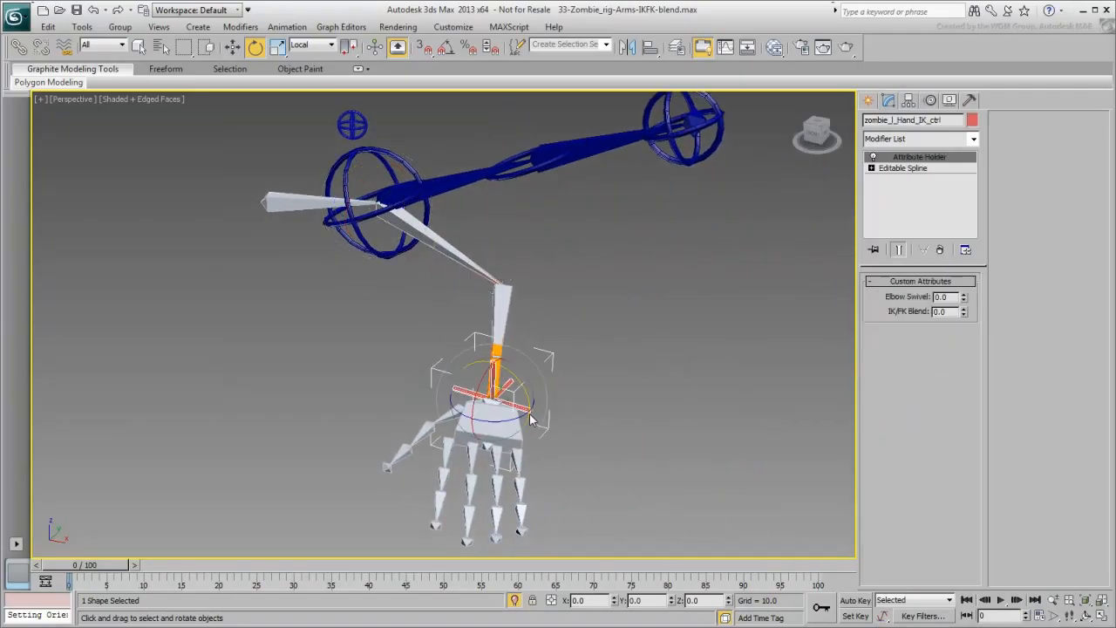
middle_click_drag(651, 352, 618, 369)
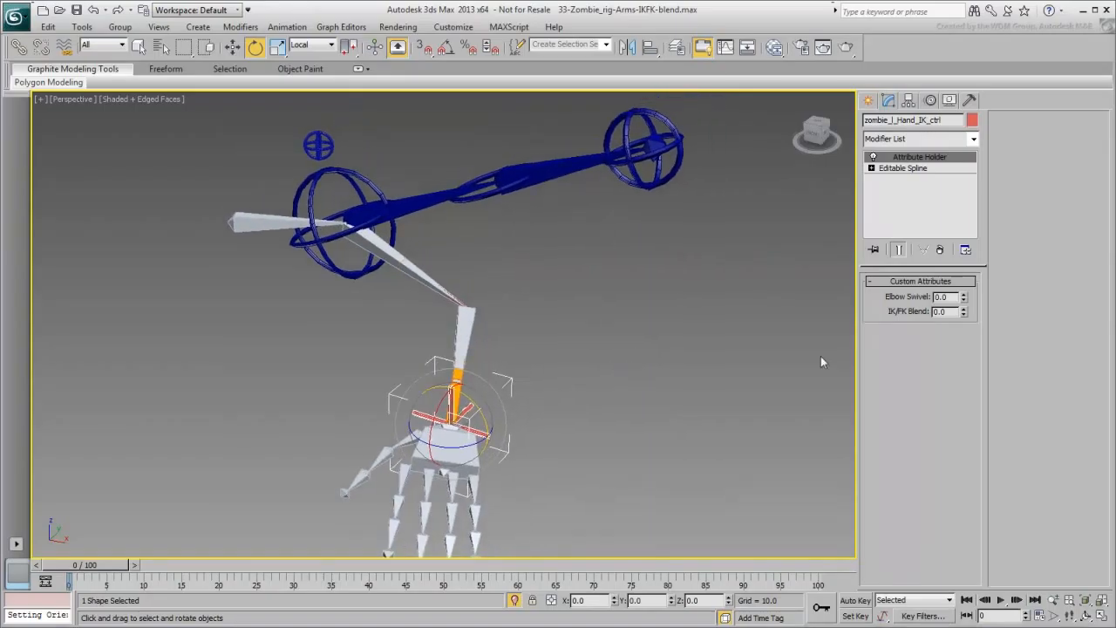
left_click_drag(964, 315, 859, 175)
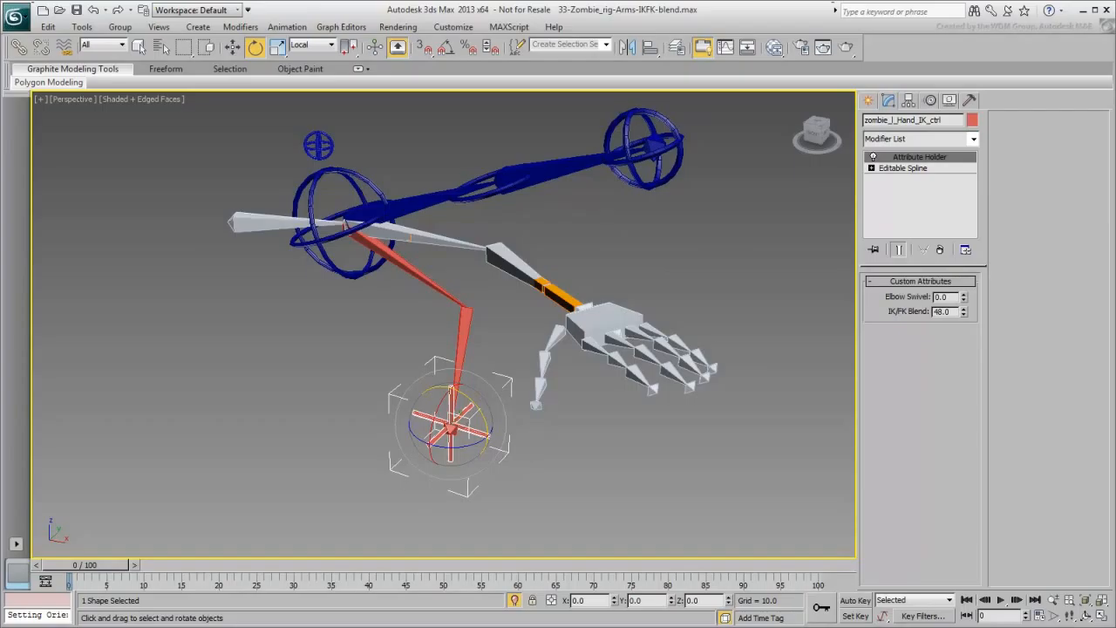
middle_click_drag(630, 433, 573, 475)
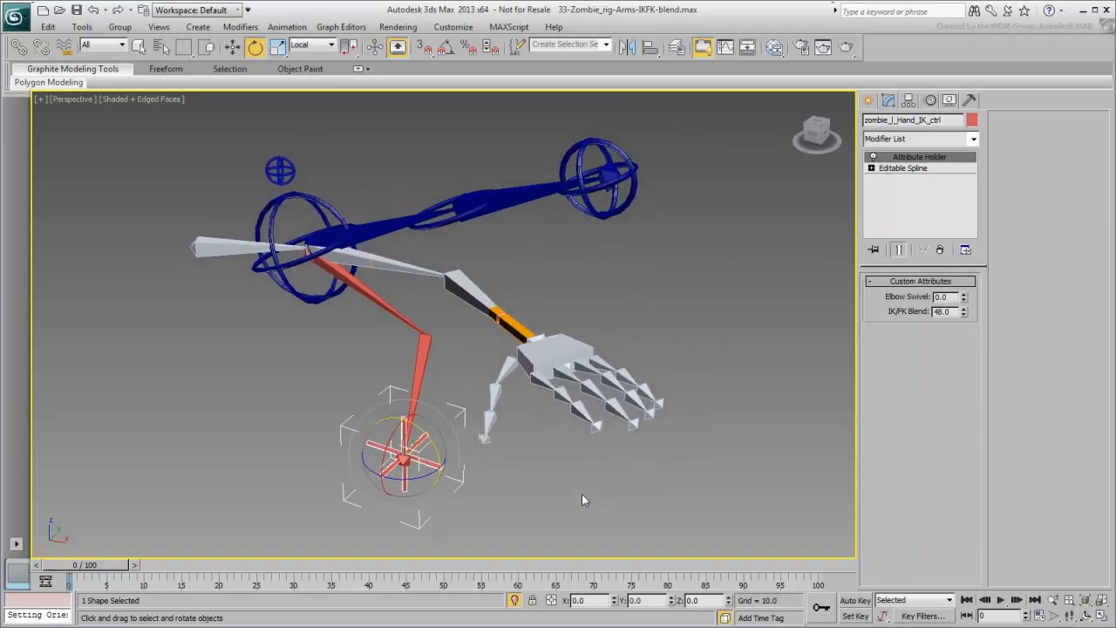
Instance the Attribute Holder modifier onto the left hand, elbow and shoulder FK controls and the small spherical control above the shoulder
key("ctrl")
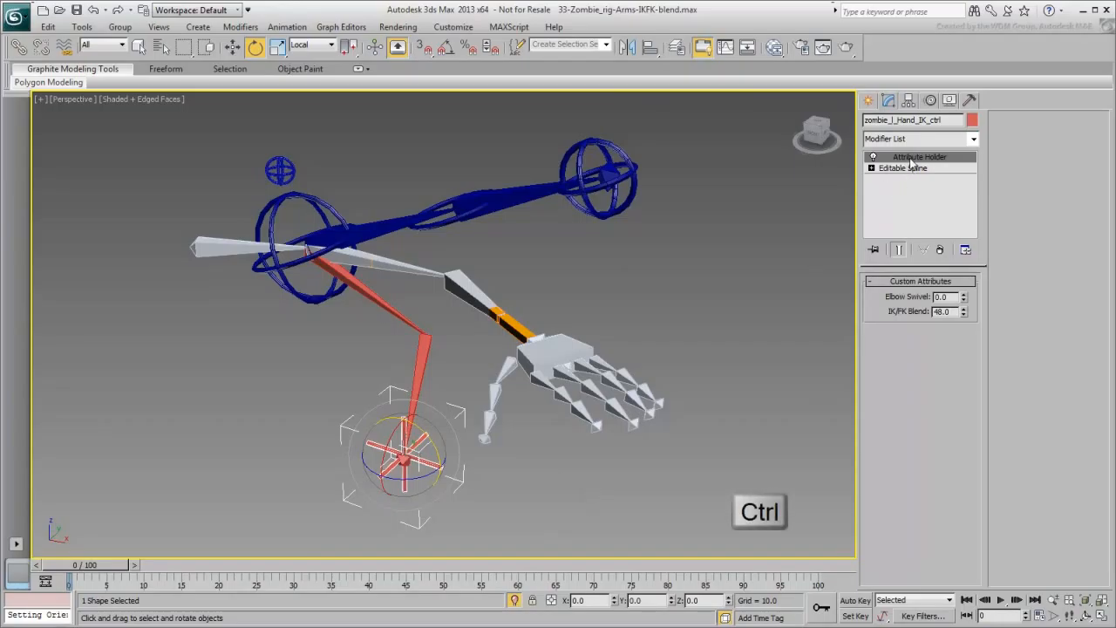
left_click_drag(913, 160, 633, 207, "ctrl")
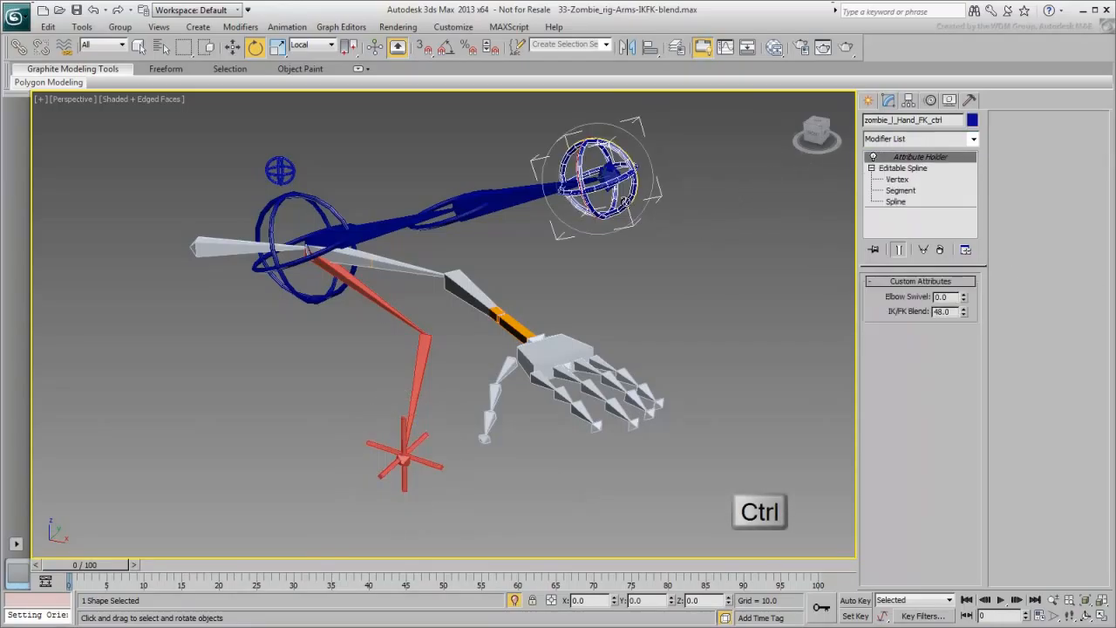
middle_click_drag(581, 281, 758, 271, "alt")
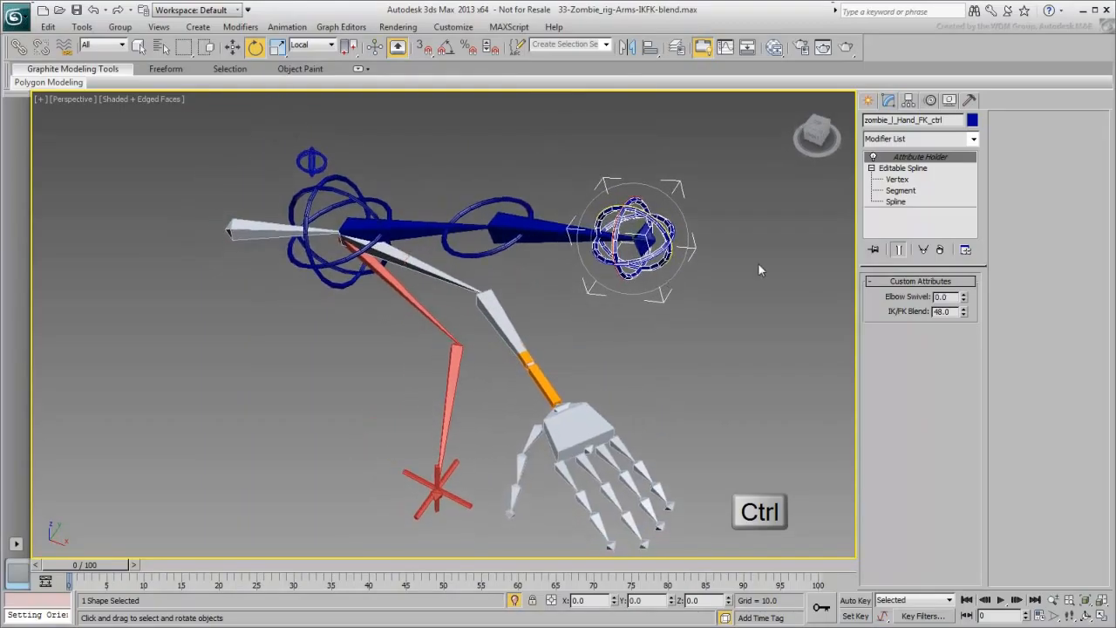
left_click_drag(913, 159, 516, 200, "ctrl")
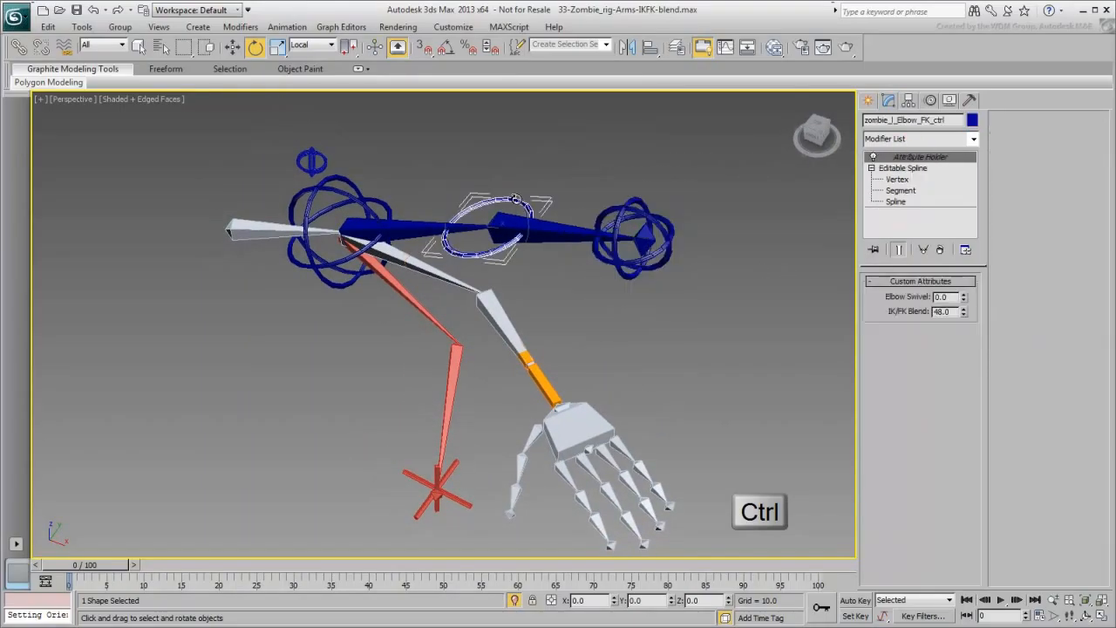
left_click_drag(904, 157, 340, 209, "ctrl")
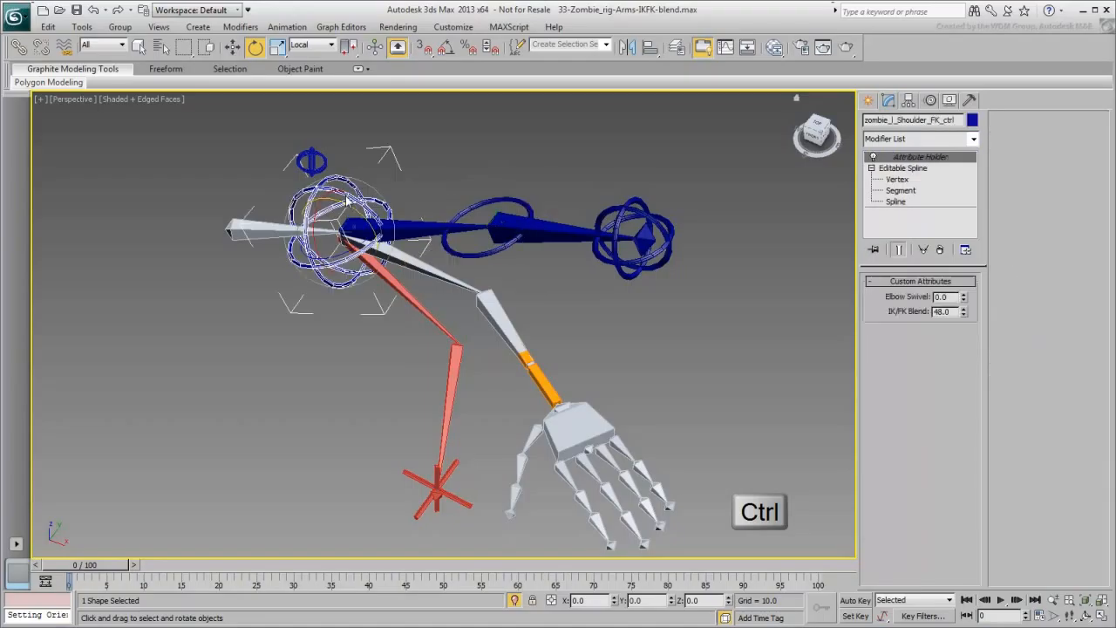
left_click_drag(918, 157, 316, 155, "ctrl")
Select the left elbow FK control and test its instanced IK/FK Blend value, cancelling the change
left_click(492, 255)
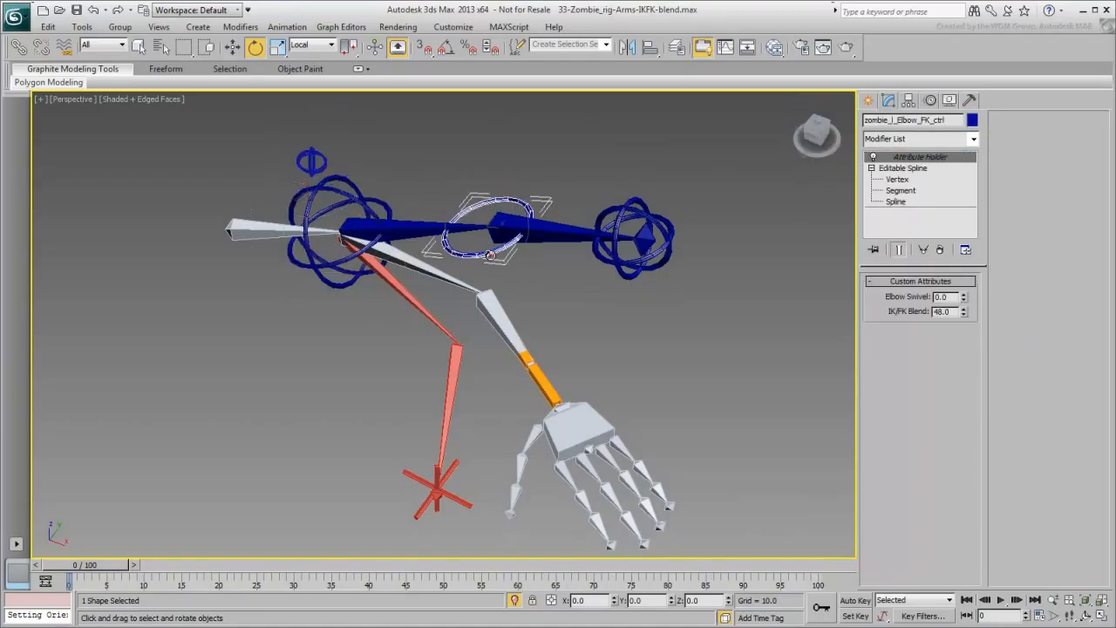
left_click_drag(964, 312, 946, 267)
right_click(946, 267)
middle_click_drag(693, 349, 701, 330, "alt")
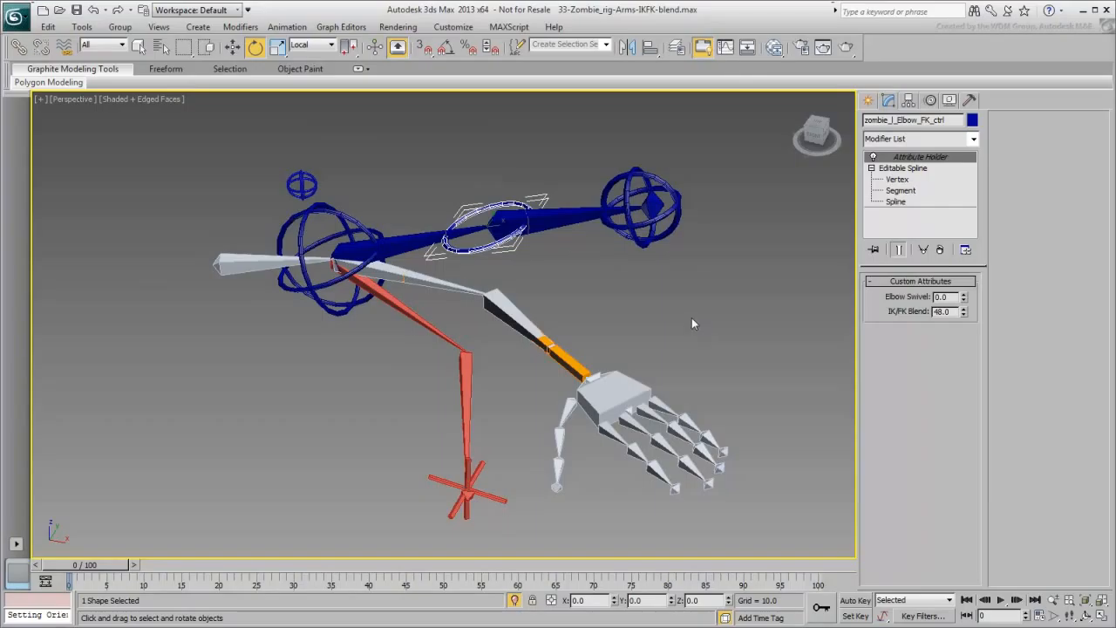
Add the remaining left-arm FK controls and the hand IK control to the selection, apply Transform To Zero, and deselect
left_click(673, 228, "ctrl")
left_click_drag(341, 145, 297, 220, "ctrl")
left_click(488, 495, "ctrl")
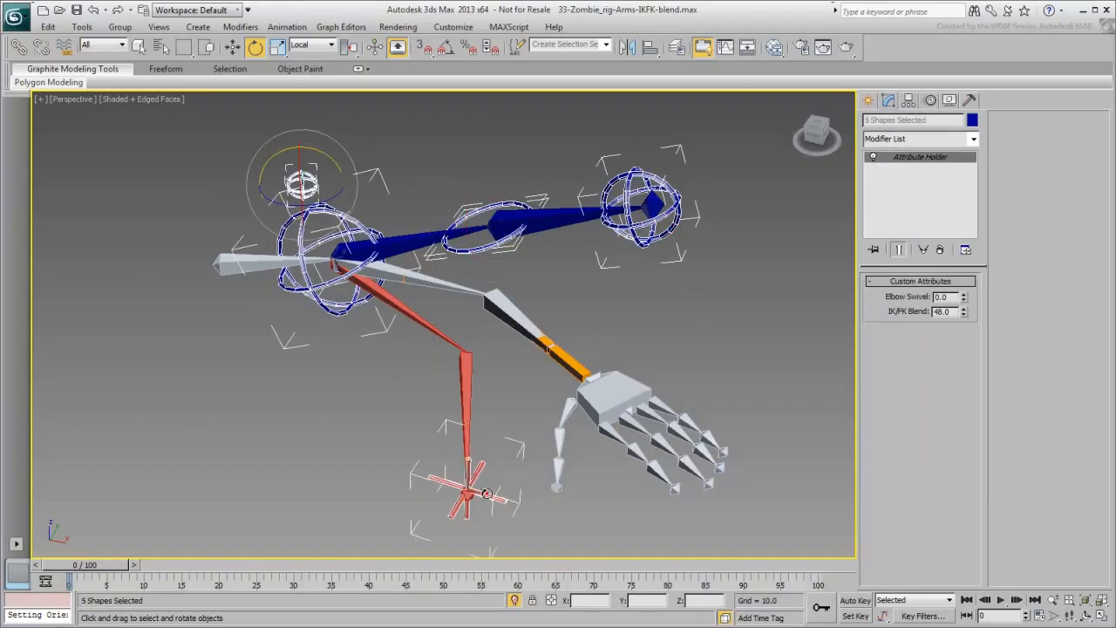
right_click(513, 409)
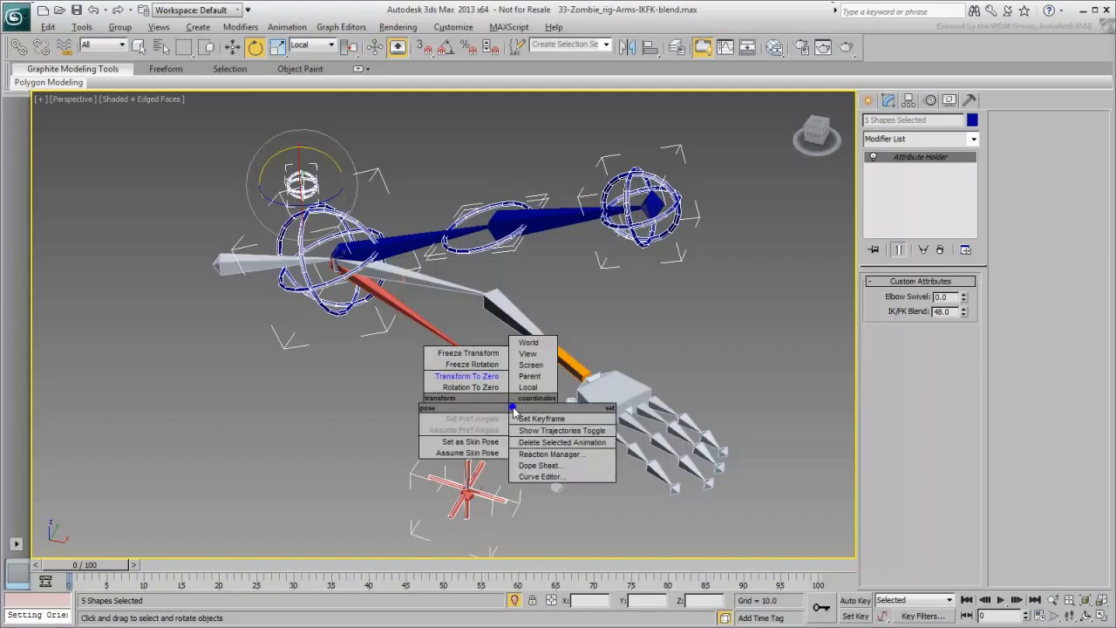
left_click(471, 377)
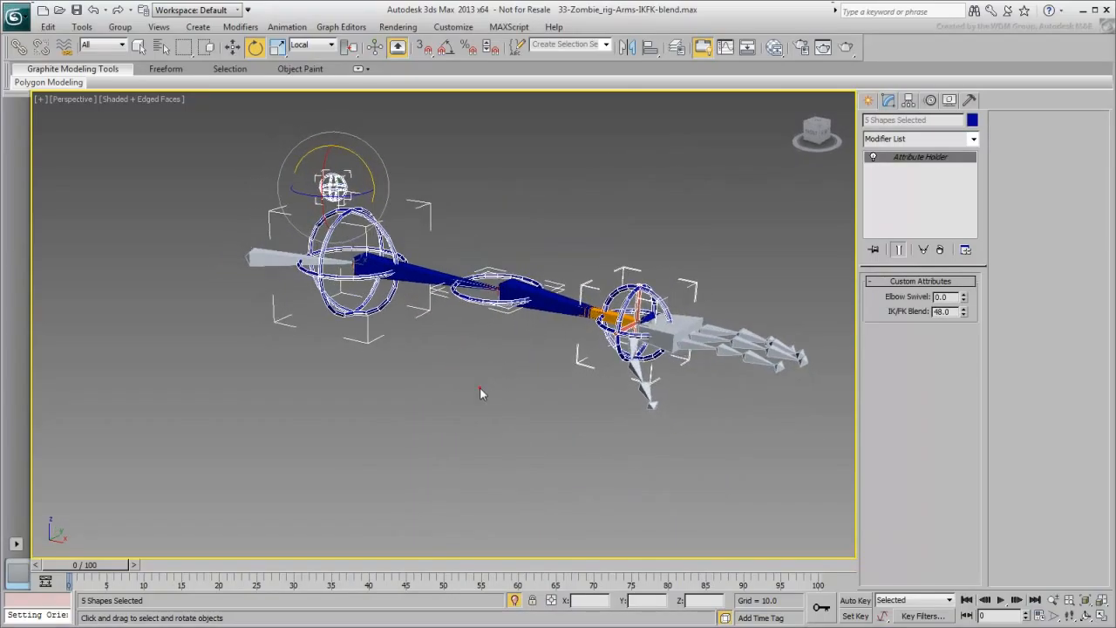
left_click(479, 387)
Exit isolation mode to show the whole zombie rig again
scroll(449, 387, "down", 2)
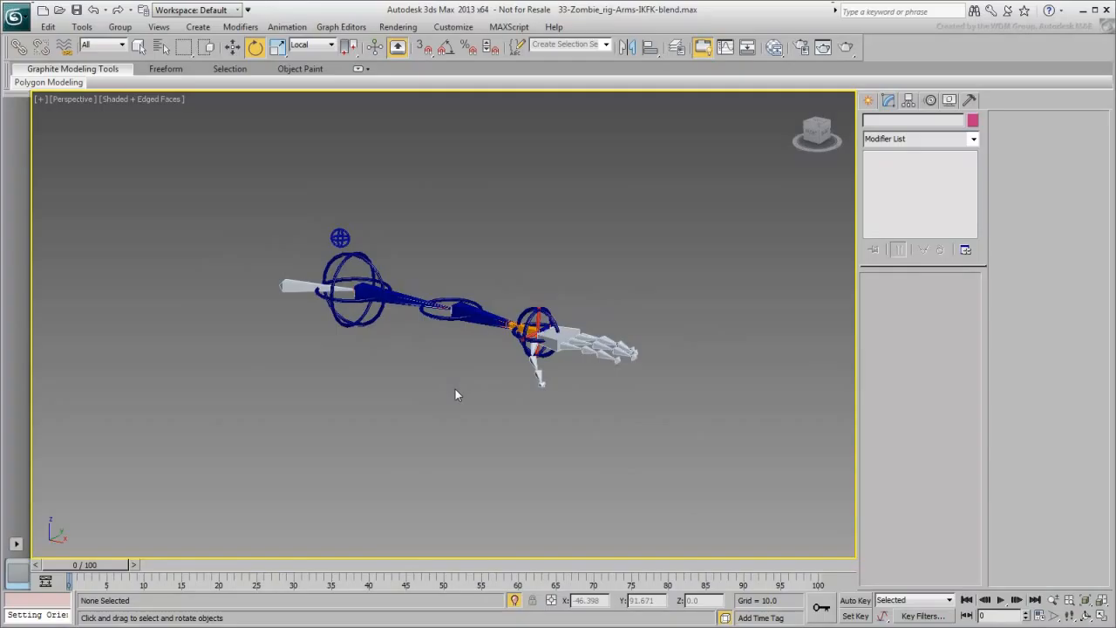
left_click(514, 600)
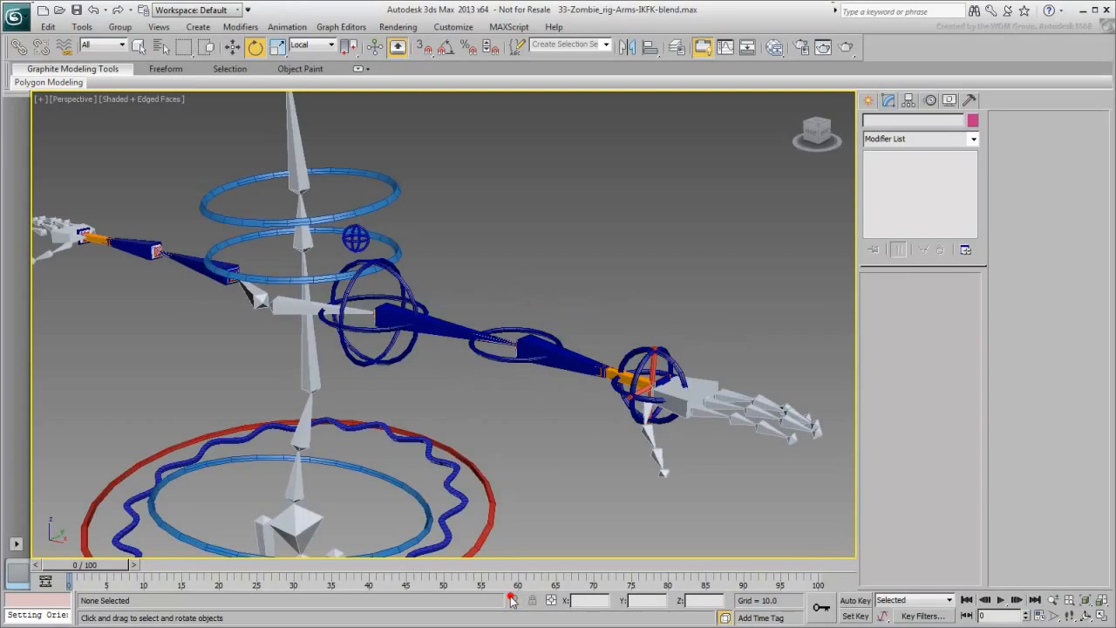
middle_click_drag(536, 457, 545, 398)
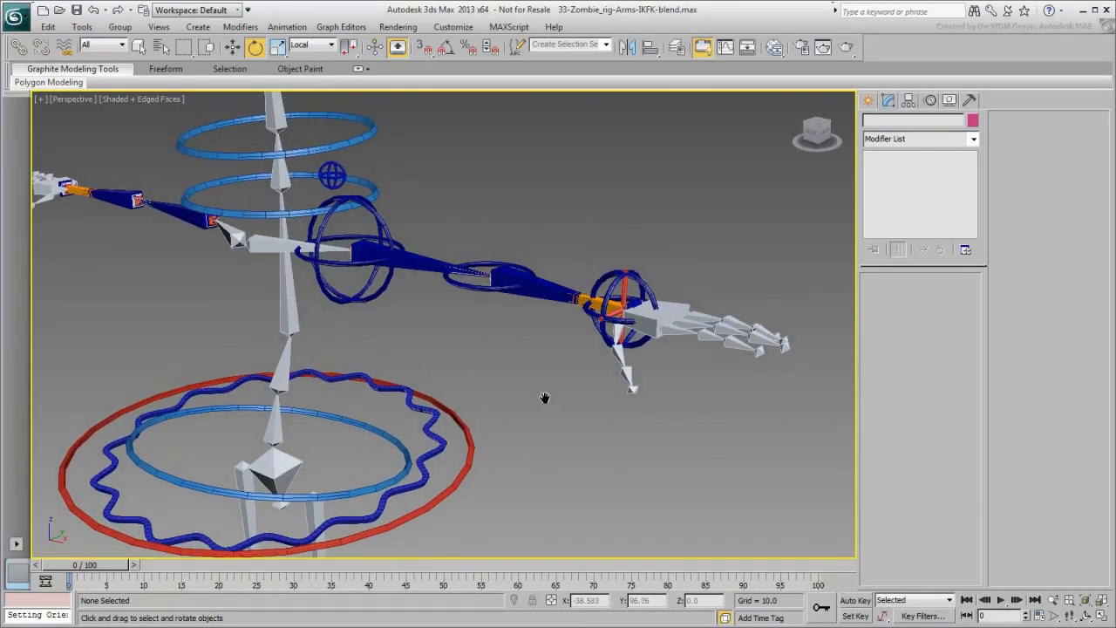